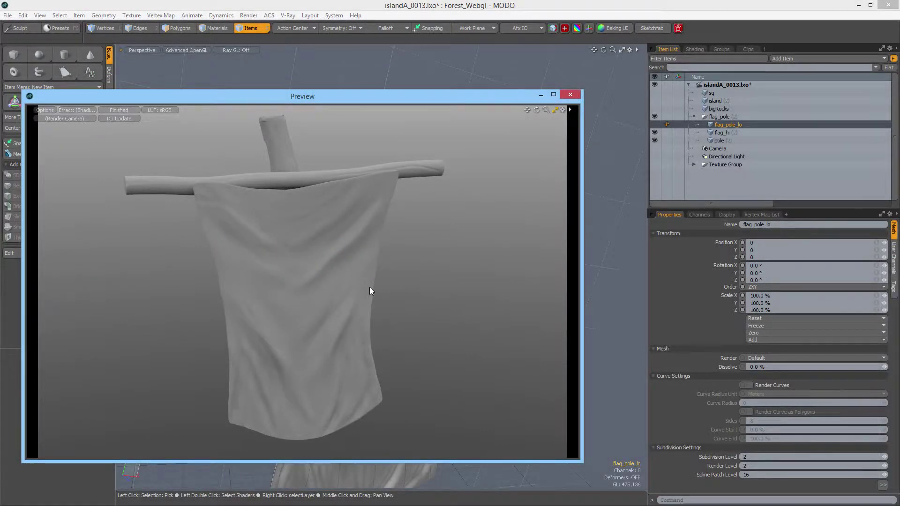
Step: Examine the high-poly flag and pole in the render preview from several angles and close the preview
left_click_drag(235, 145, 323, 176, "alt")
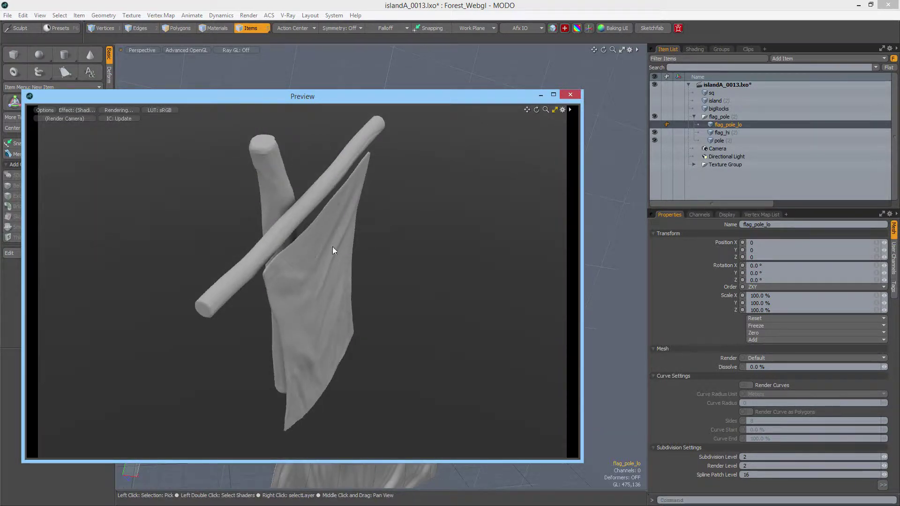
left_click_drag(333, 247, 323, 160, "alt")
left_click_drag(296, 372, 327, 330, "alt")
left_click_drag(409, 199, 310, 286, "alt")
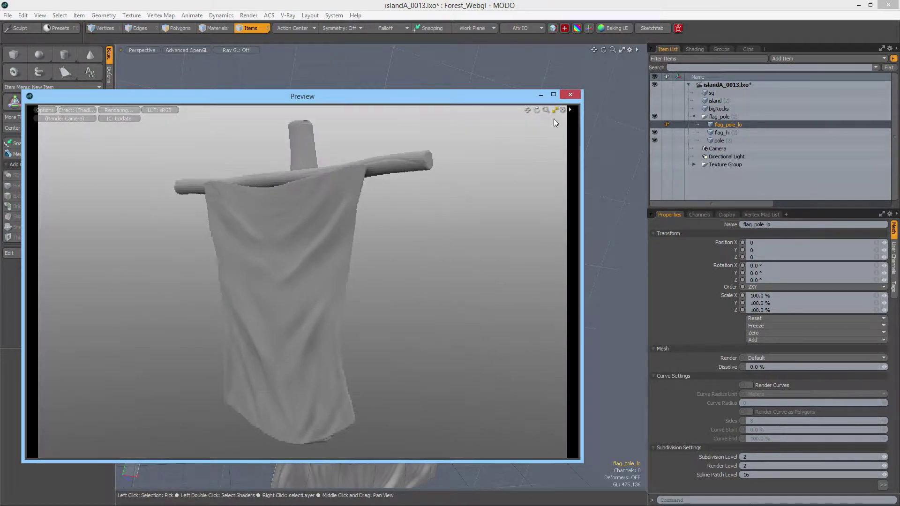
left_click(570, 94)
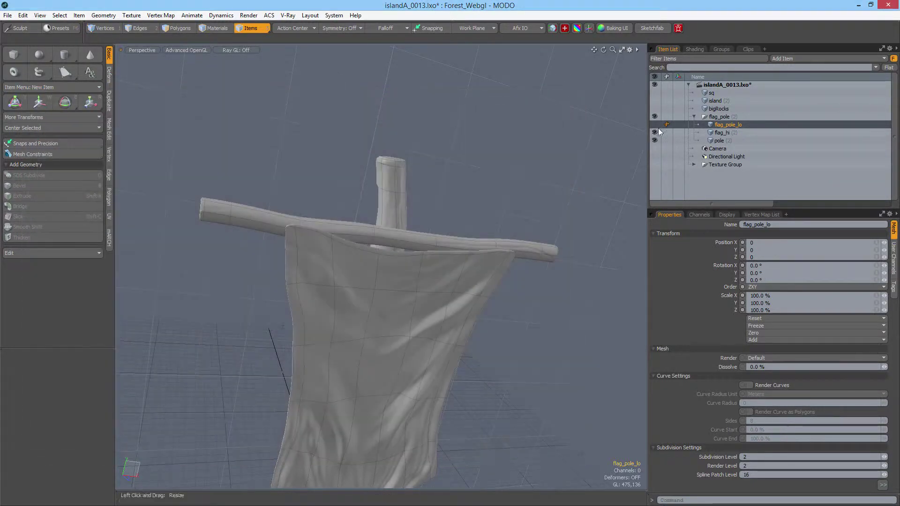
Step: Show the flag_pole_lo mesh and hide flag_hi and pole so only the low-poly model is displayed
left_click(655, 125)
left_click(655, 132)
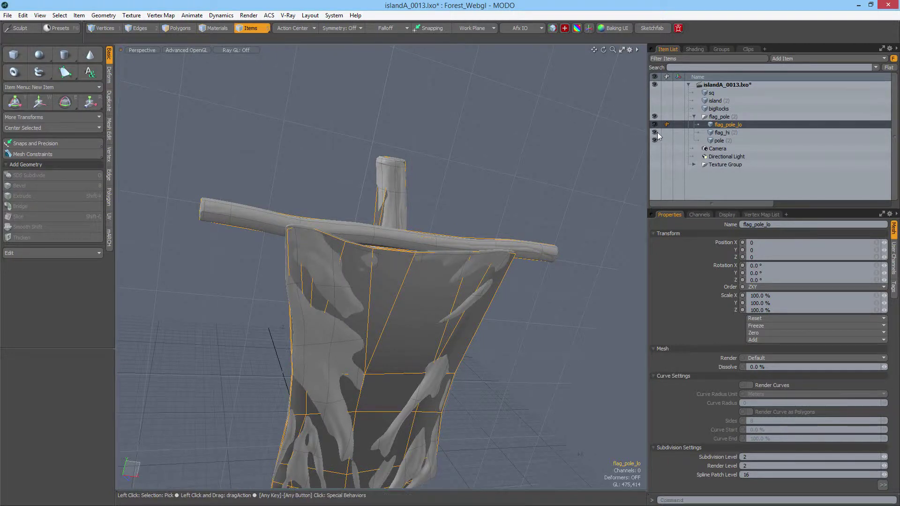
left_click(655, 140)
left_click_drag(448, 238, 439, 319, "alt")
left_click_drag(438, 319, 427, 203, "alt+shift")
scroll(406, 225, "up", 3)
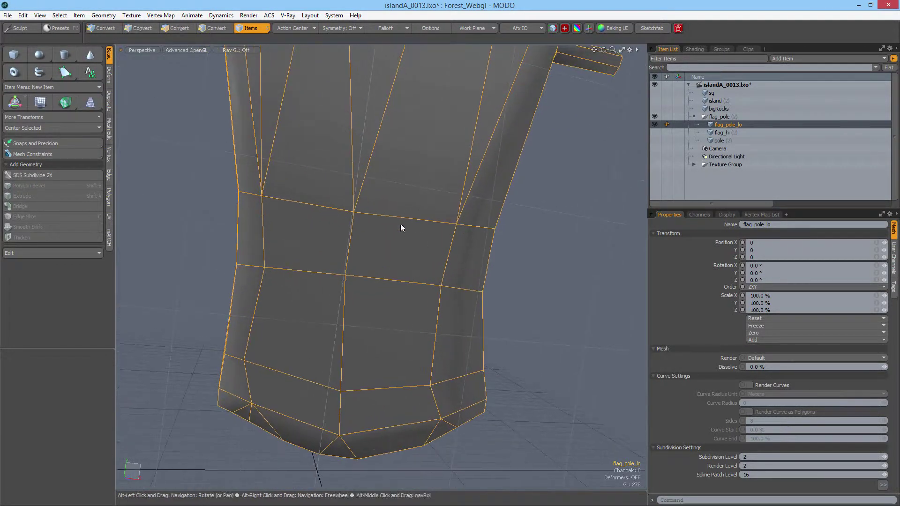
left_click_drag(387, 235, 422, 211, "alt")
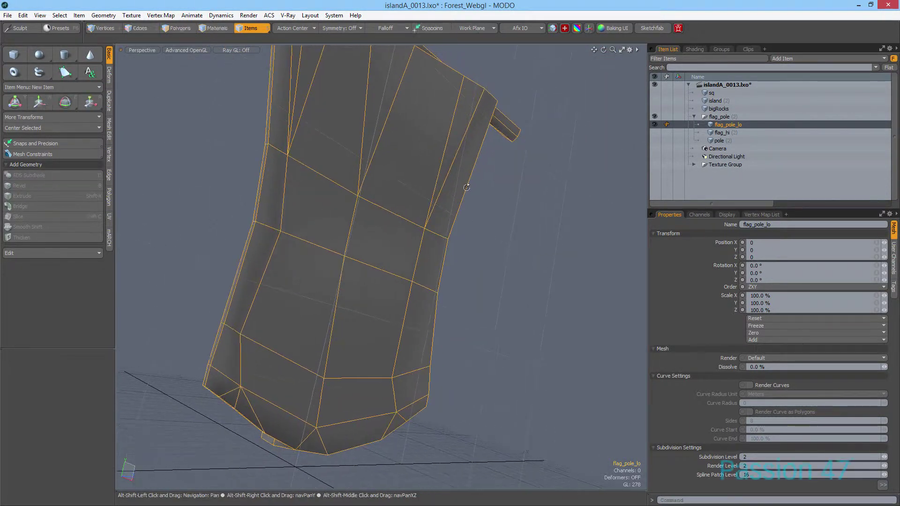
Step: In polygon mode, select the low-poly flag's connected polygons to inspect its shape from the side, and clear the selection
key("e")
left_click(193, 28)
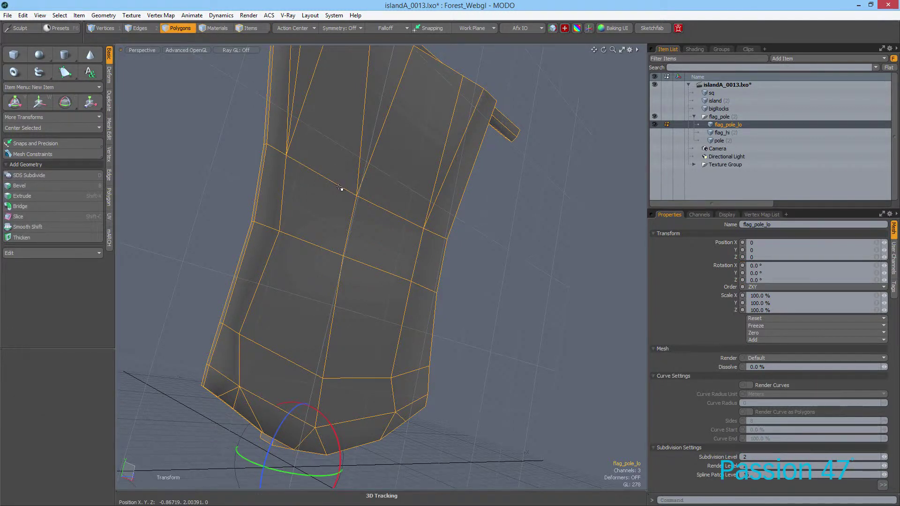
key("Escape")
left_click_drag(342, 213, 311, 208, "alt")
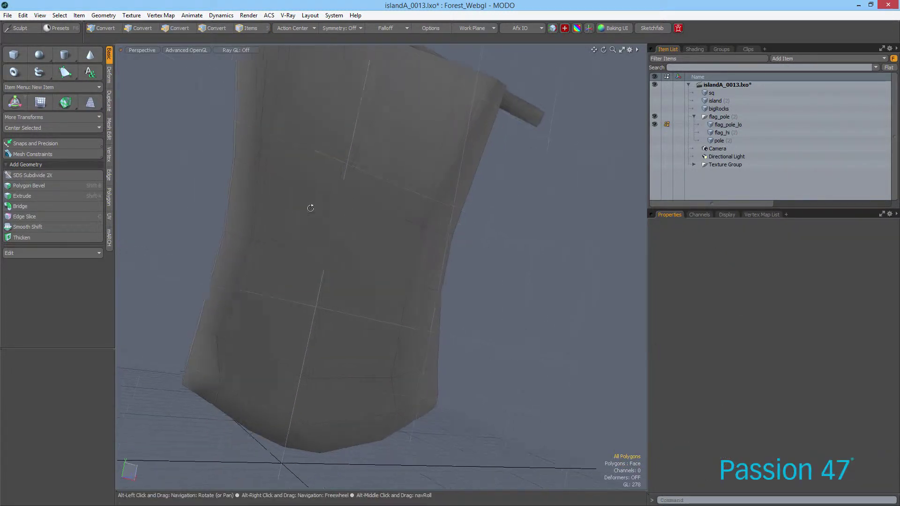
double_click(376, 195)
left_click_drag(376, 195, 436, 275, "alt")
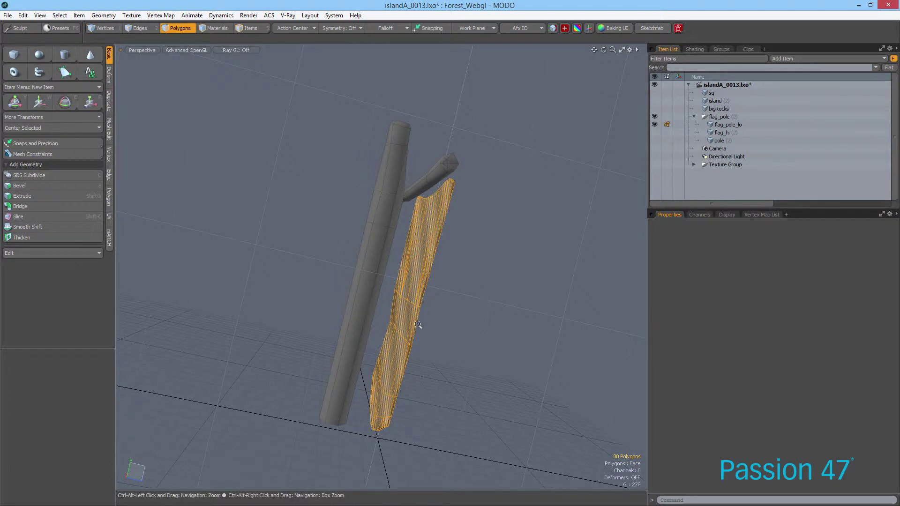
left_click_drag(418, 324, 463, 316, "ctrl+alt")
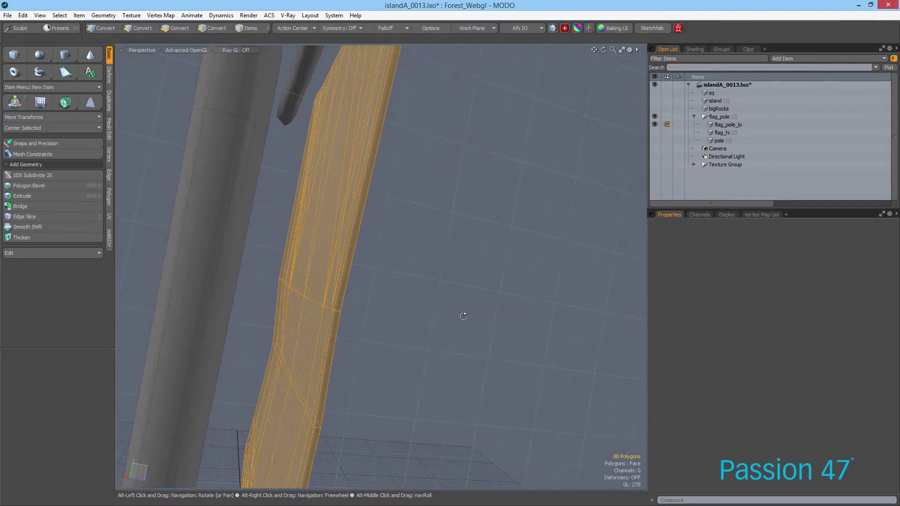
left_click(451, 312)
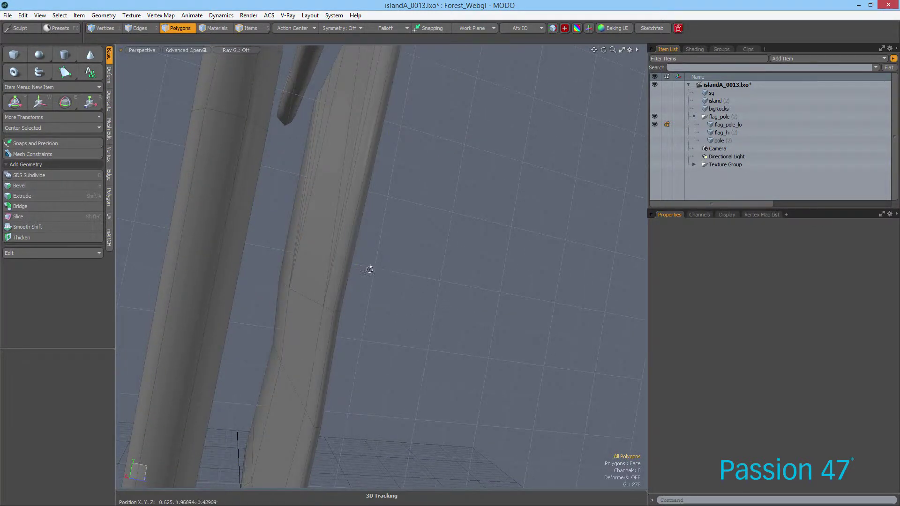
left_click_drag(370, 270, 317, 216, "alt")
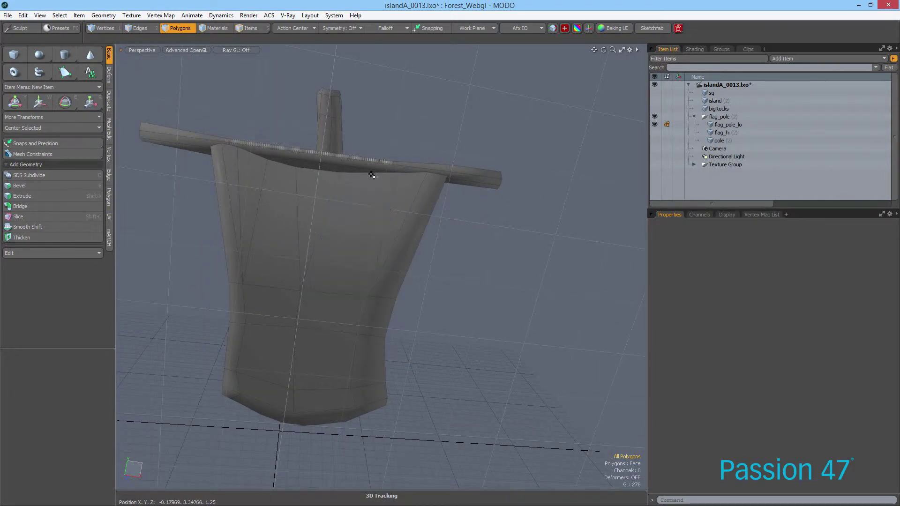
Step: Examine the low-poly flag and pole in the render preview from several angles and close the preview
mouse_move(425, 73)
right_mouse_down()
mouse_move(248, 60)
mouse_move(438, 263)
mouse_move(439, 253)
right_mouse_up()
left_click(1, 231)
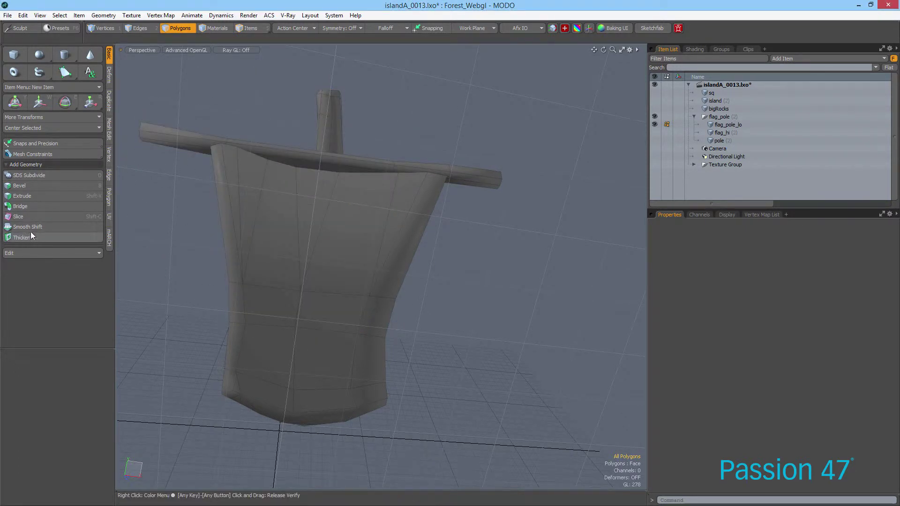
key("F9")
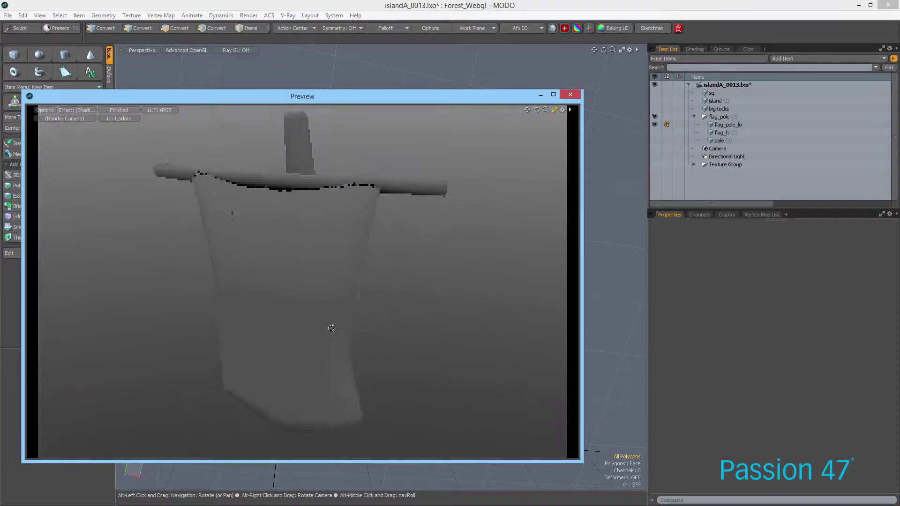
left_click_drag(332, 328, 376, 304, "alt")
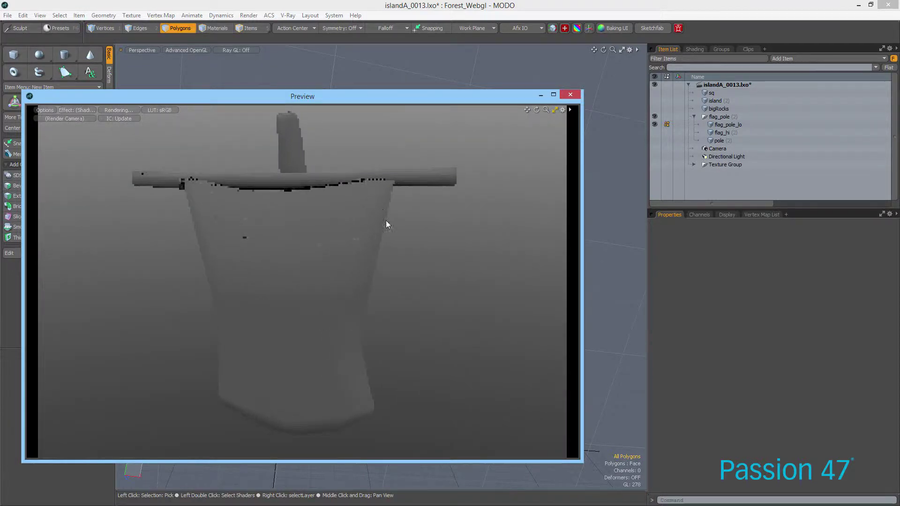
left_click_drag(157, 174, 306, 224, "alt")
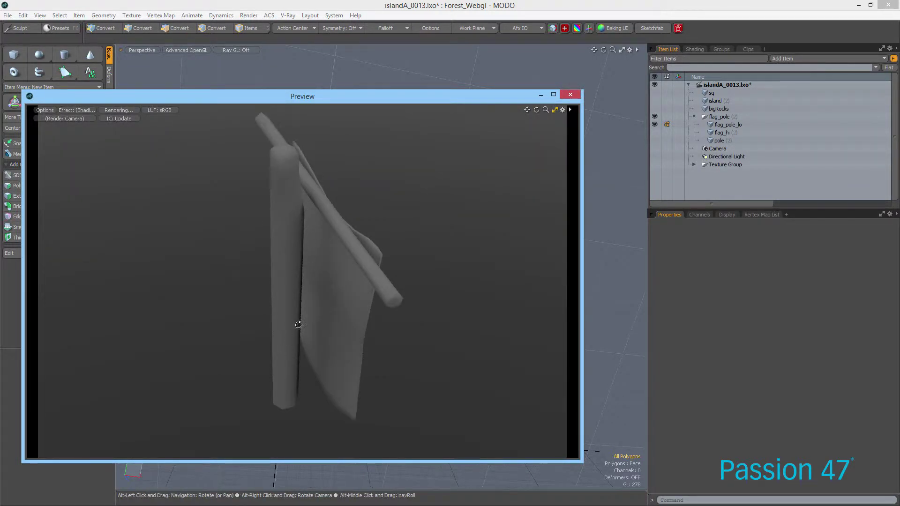
left_click_drag(299, 325, 321, 155, "alt")
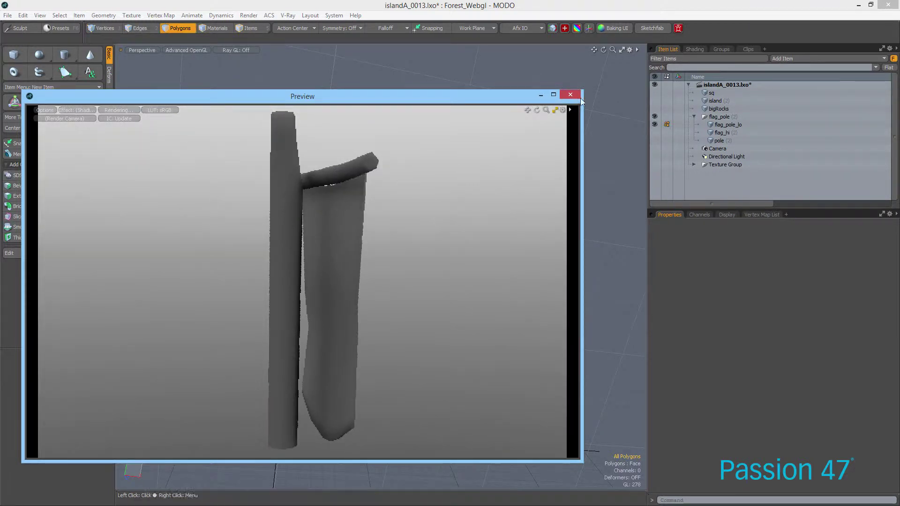
left_click(570, 95)
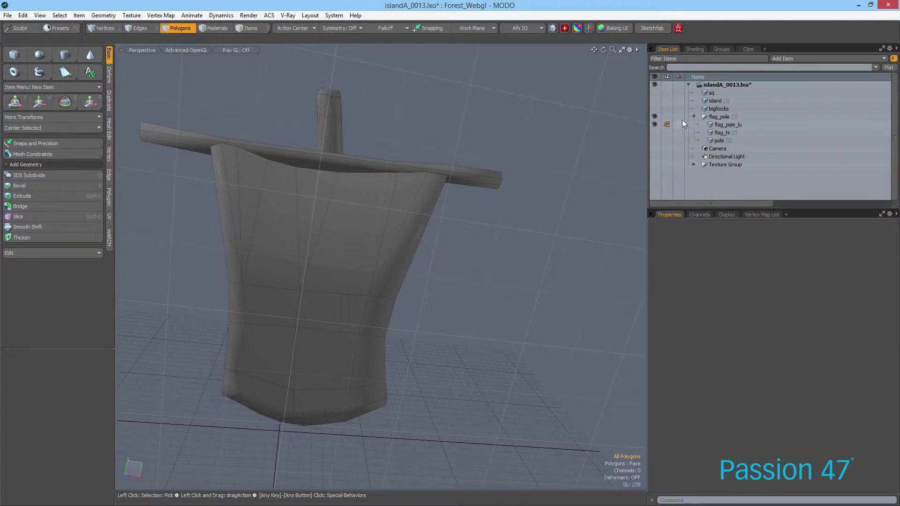
Step: Hide flag_pole_lo and show the high-poly flag_hi and pole meshes
left_click(655, 125)
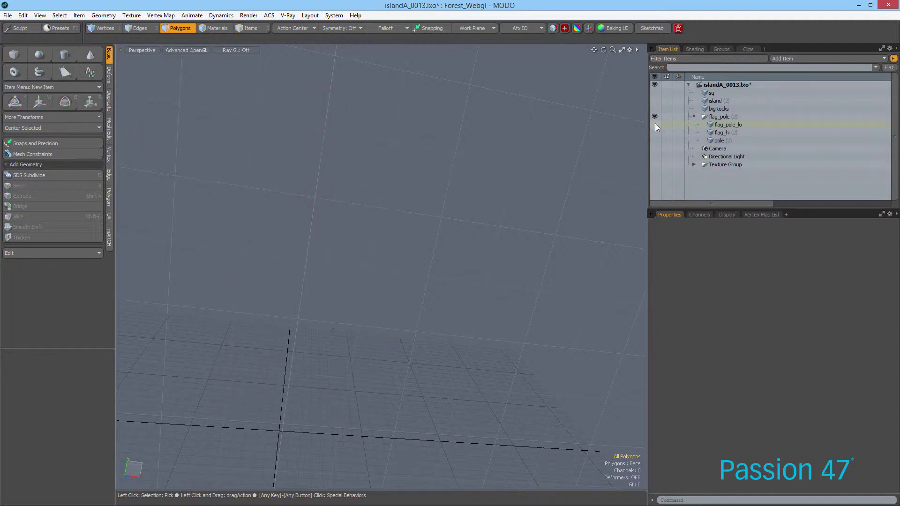
left_click(655, 133)
left_click(655, 140)
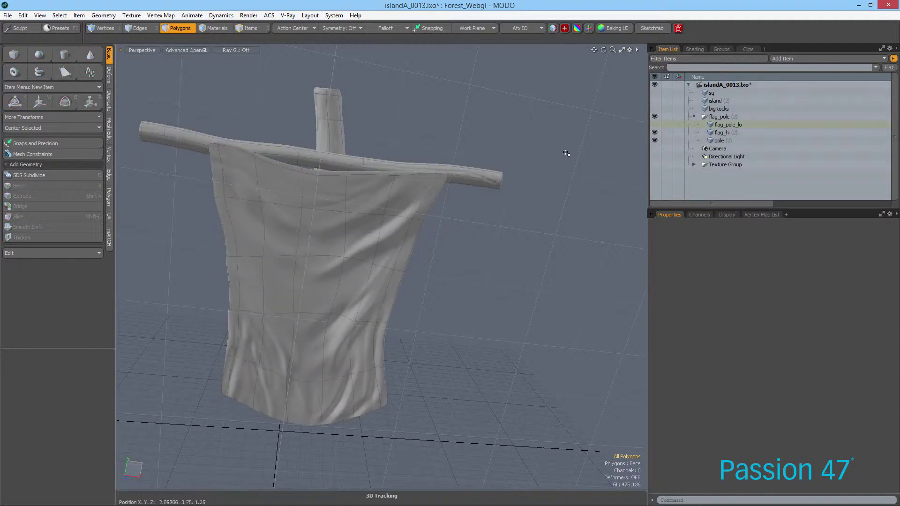
Step: In item mode, select pole, flag_hi and flag_pole_lo in turn, and make flag_pole_lo visible over the high-poly meshes
left_click(251, 28)
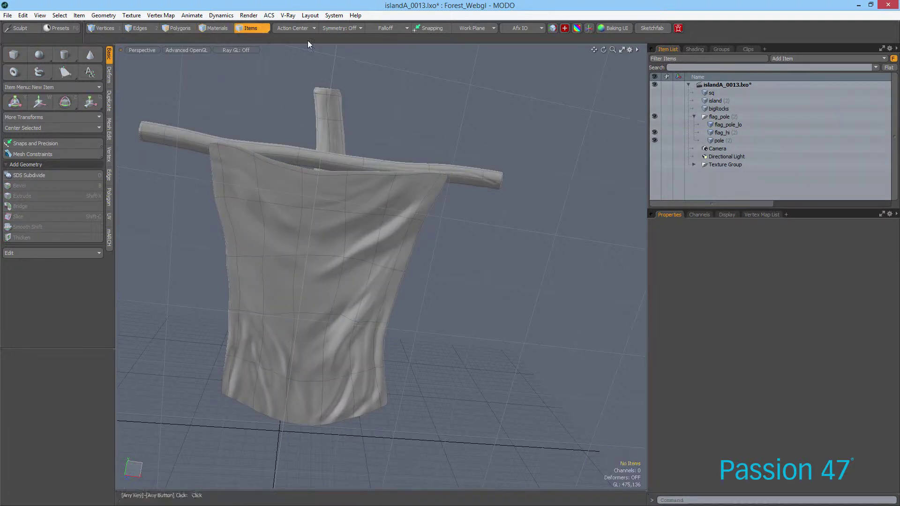
left_click(339, 127)
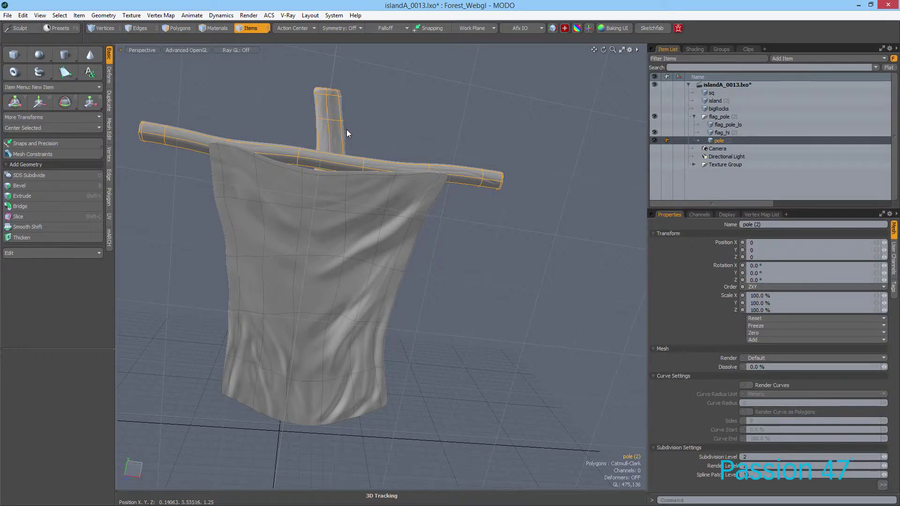
left_click(725, 133)
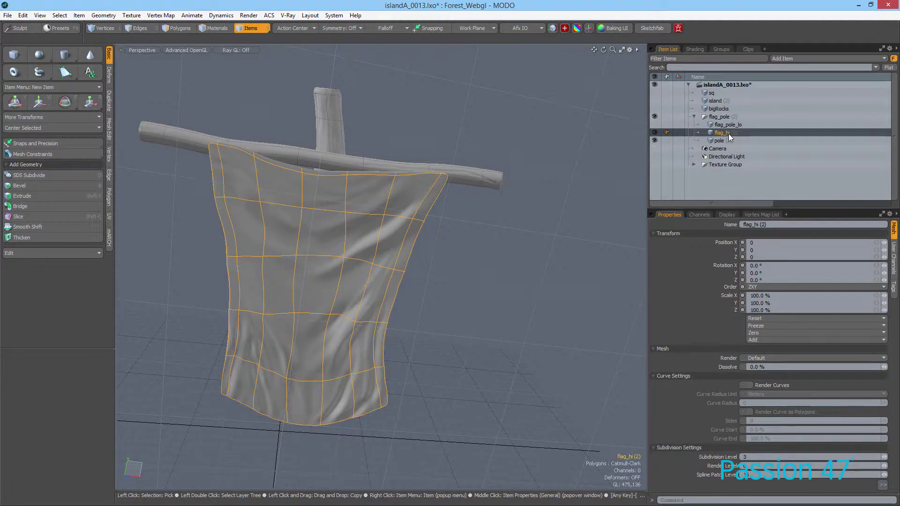
left_click(730, 123)
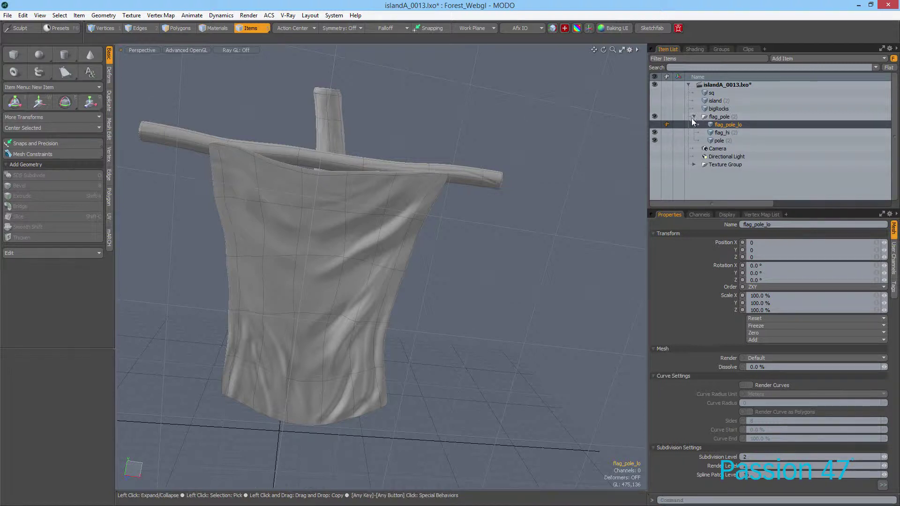
left_click(655, 124)
left_click_drag(594, 139, 506, 113, "alt")
Step: Set up a normal bake with target flag_pole_lo and source flag_hi, and preview it at the 256 x 256 proxy size
left_click(614, 27)
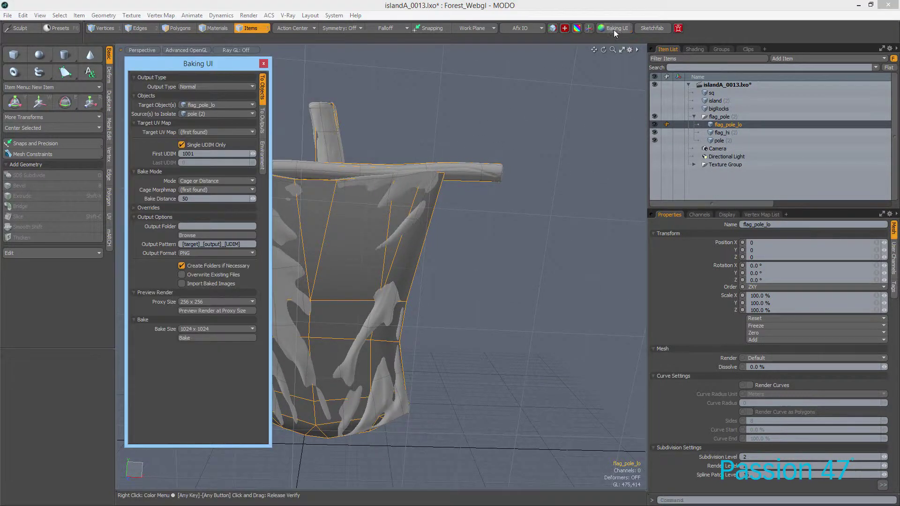
left_click(218, 105)
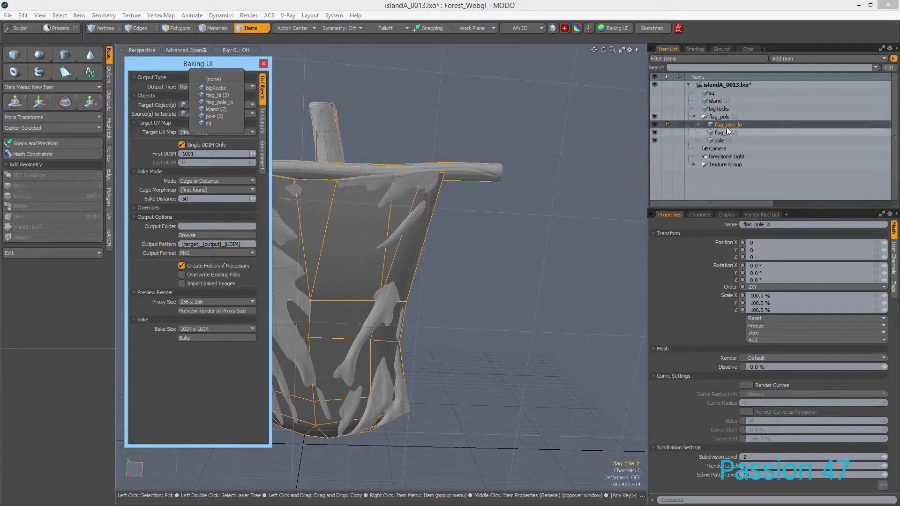
left_click(235, 102)
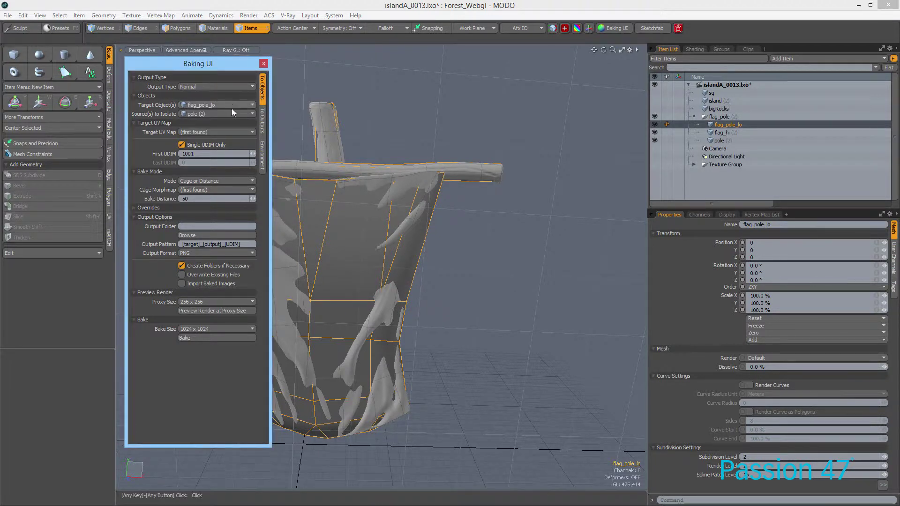
left_click(232, 114)
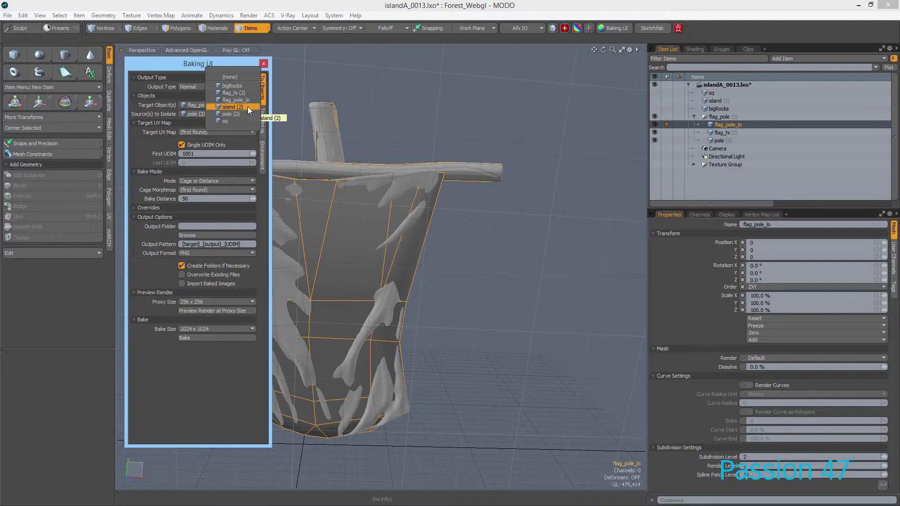
left_click(233, 93)
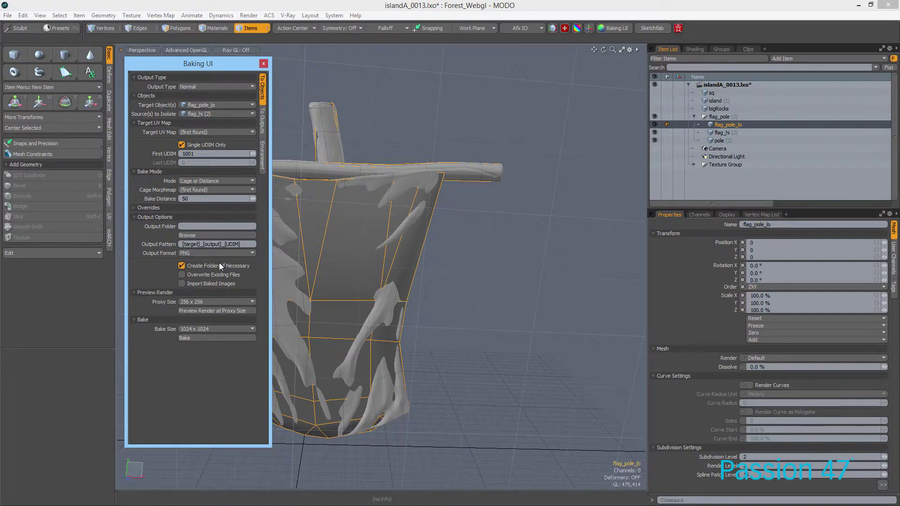
left_click(222, 313)
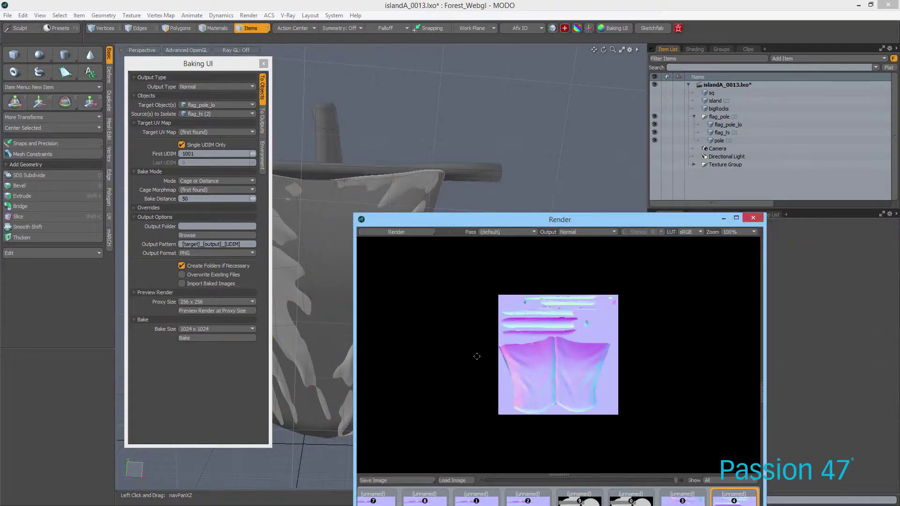
Step: Examine the baked normal map preview at 200% zoom and move the render window out of the way
left_click_drag(586, 219, 618, 112)
scroll(597, 264, "up", 1)
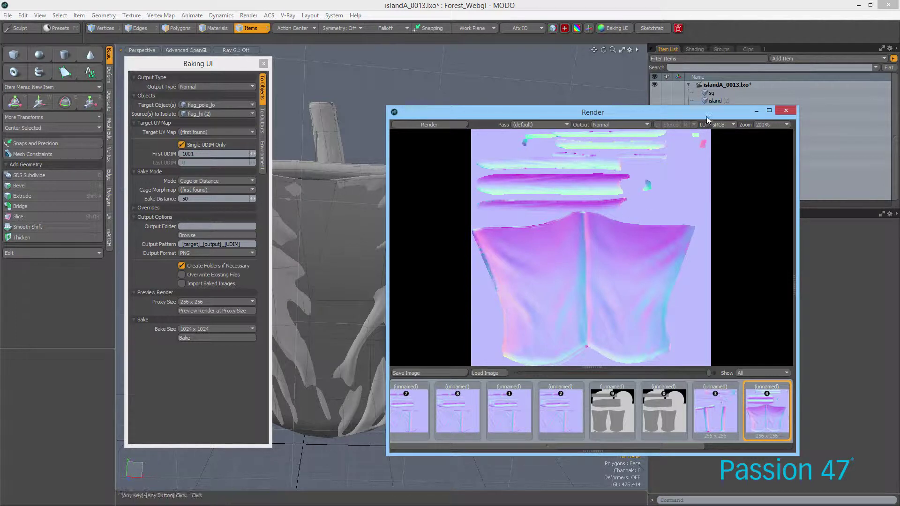
left_click_drag(715, 112, 770, 114)
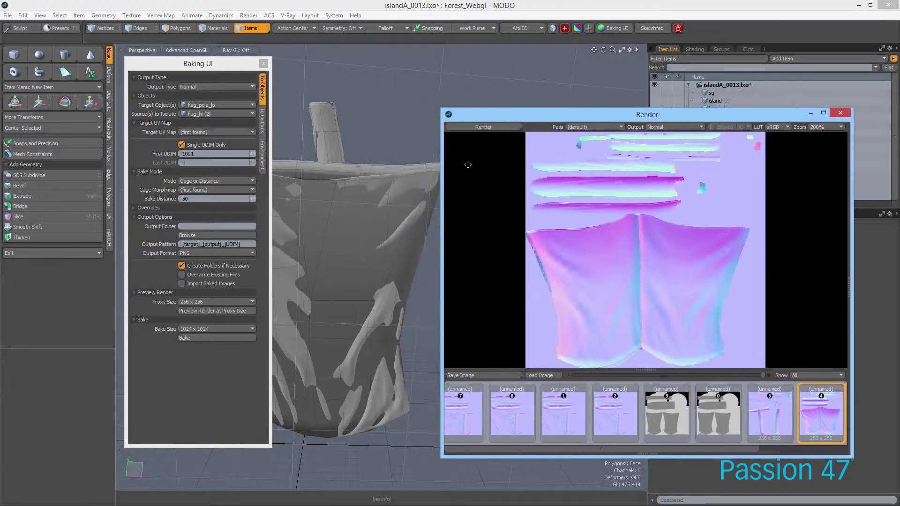
mouse_move(587, 114)
left_mouse_down()
mouse_move(558, 111)
mouse_move(577, 111)
left_mouse_up()
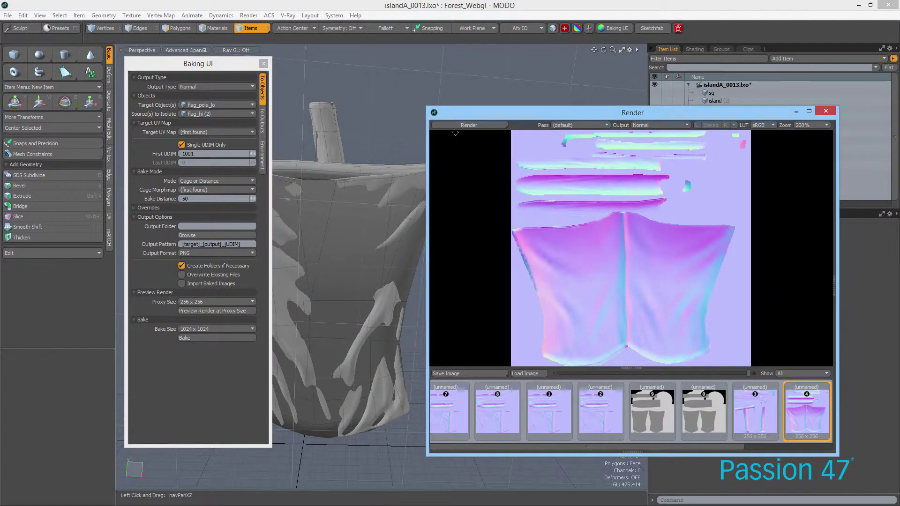
left_click_drag(503, 112, 0, 112)
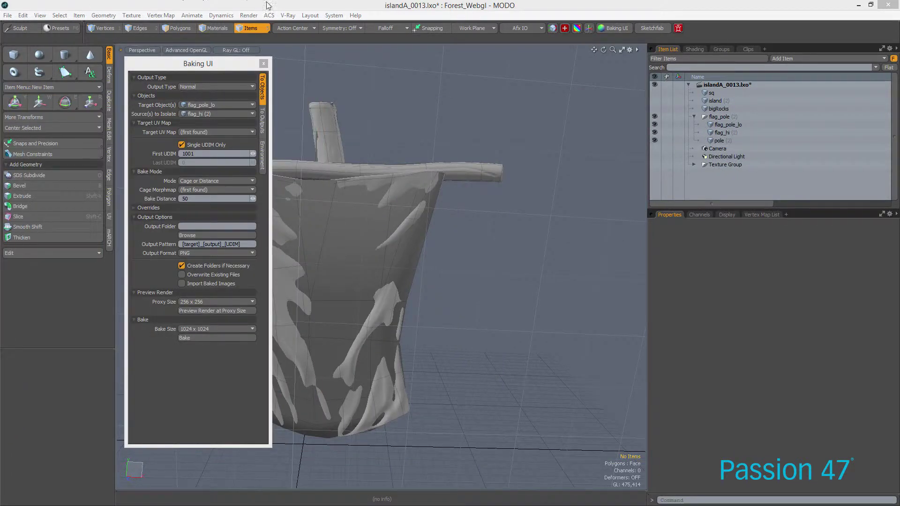
Step: Set pole as the source to isolate for the flag_pole_lo normal bake and preview it at the 256 x 256 proxy size
left_click(216, 105)
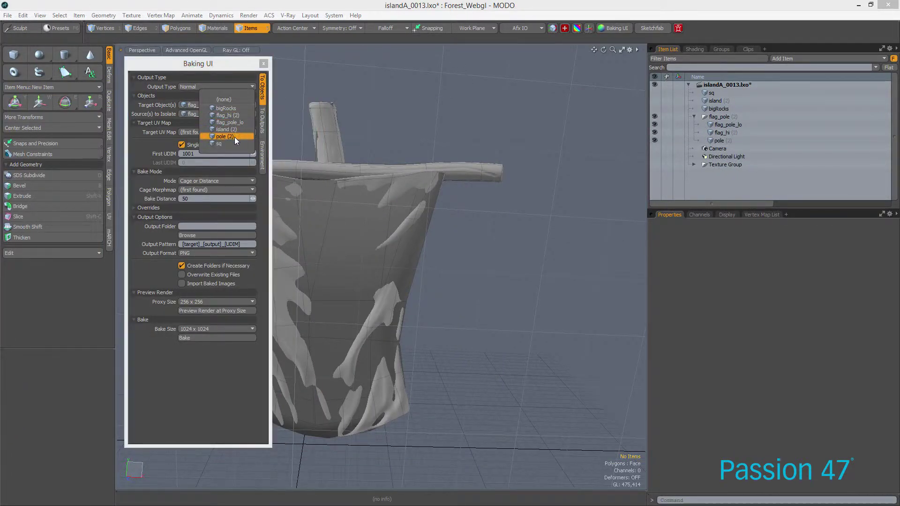
left_click(226, 137)
left_click(212, 311)
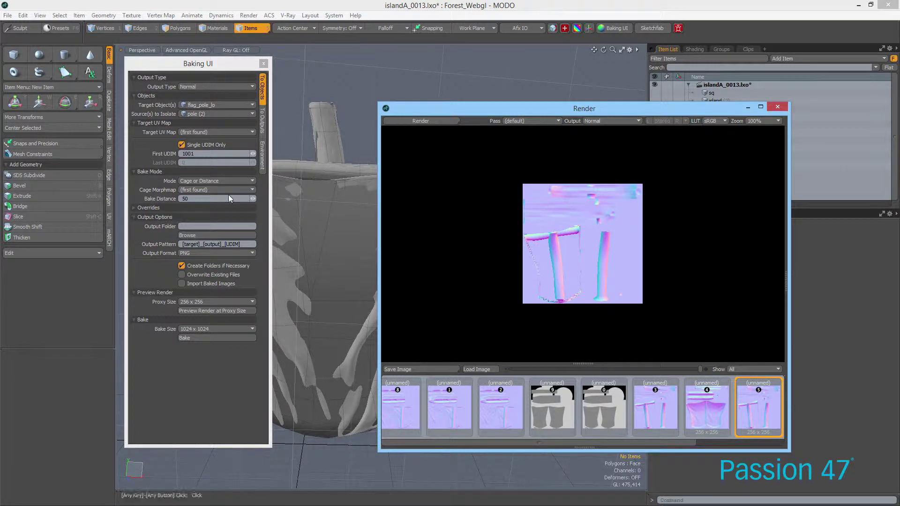
Step: Try a bake distance of 1 and preview the pole normal bake at the proxy size
left_click(190, 162)
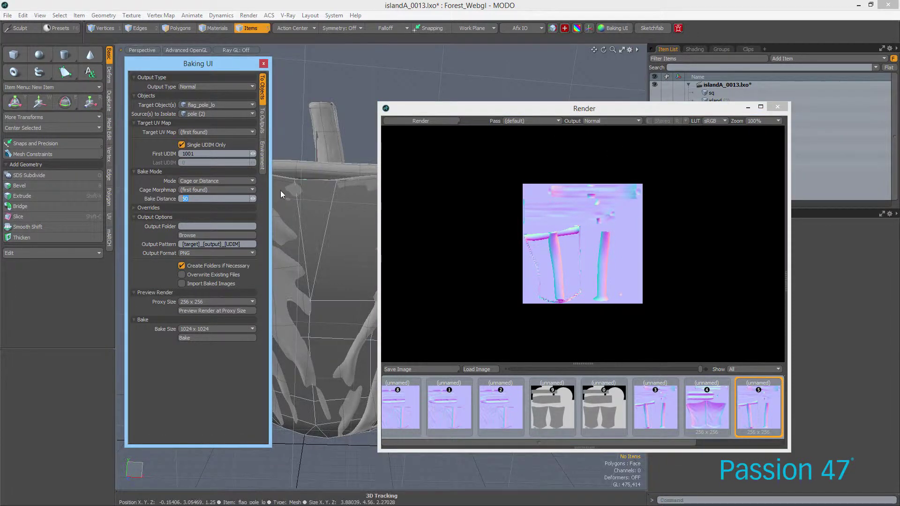
type("1")
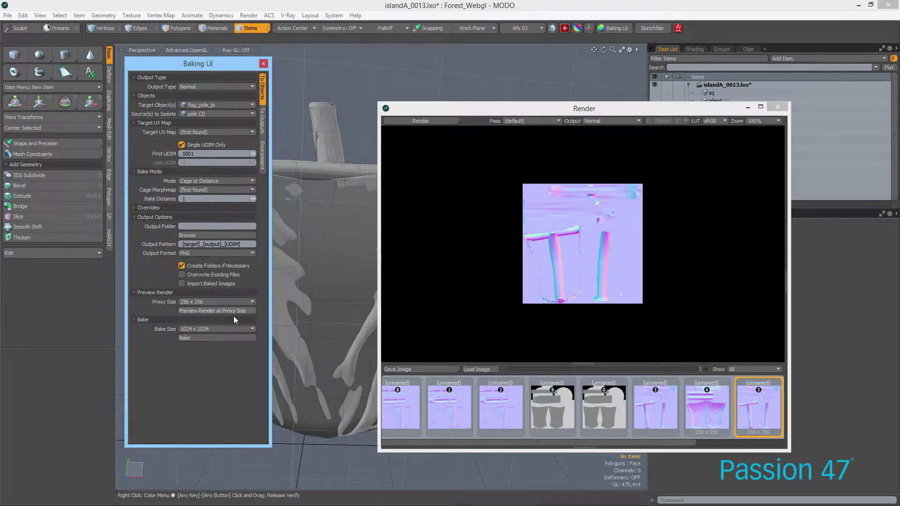
left_click(231, 311)
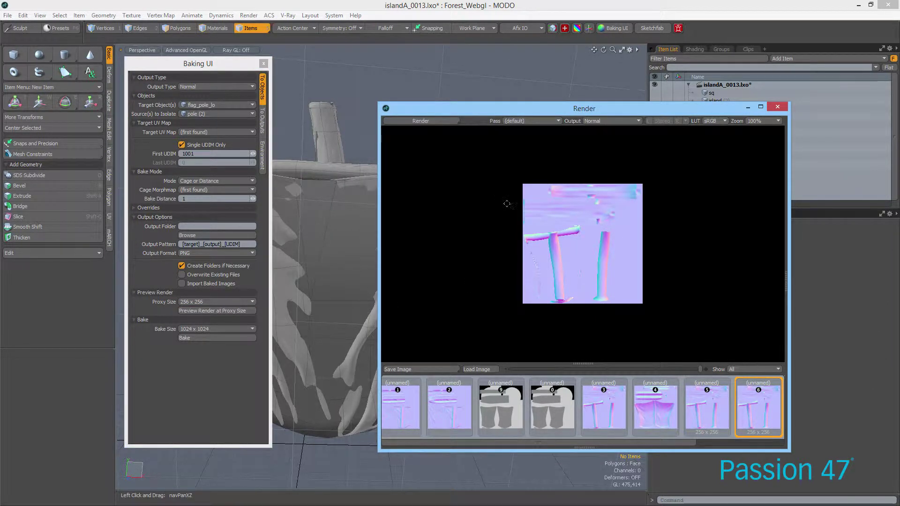
Step: Set the bake distance to 0.1 and preview the pole normal bake at the proxy size
left_click(213, 198)
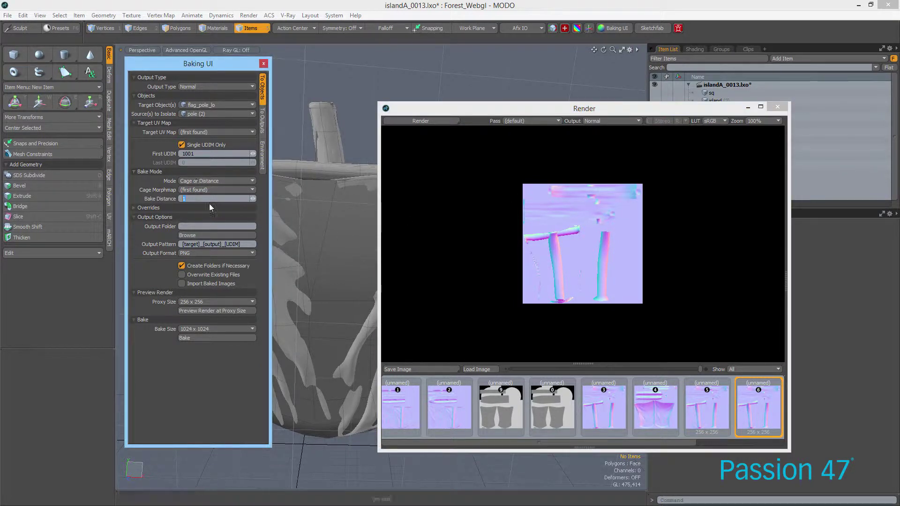
type(".1")
left_click(214, 366)
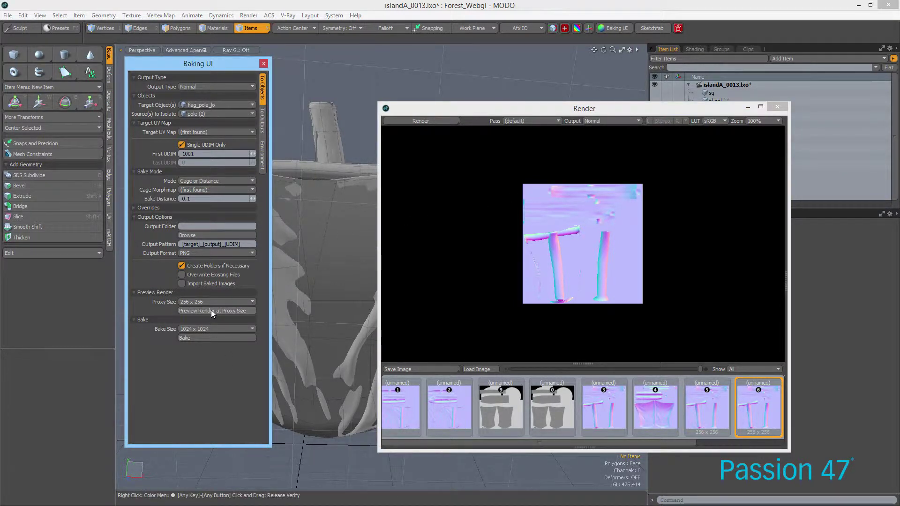
left_click(210, 310)
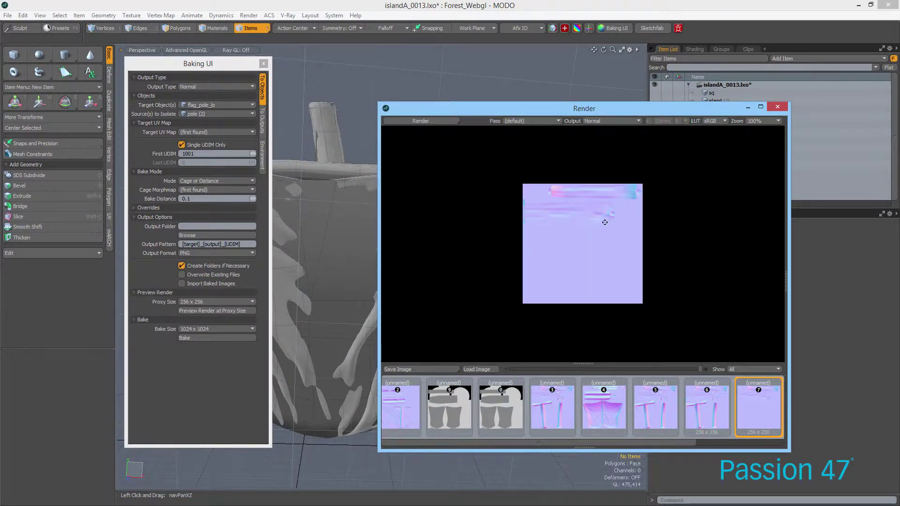
Step: Compare the overlapping low-poly and high-poly poles in the viewport, and close the Baking UI and Render windows
left_click_drag(296, 244, 339, 236, "alt")
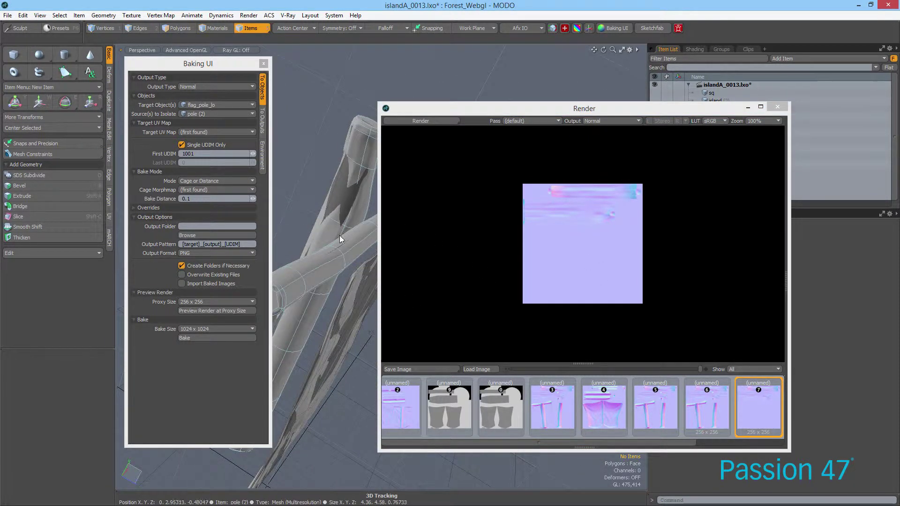
left_click_drag(304, 325, 345, 330, "alt")
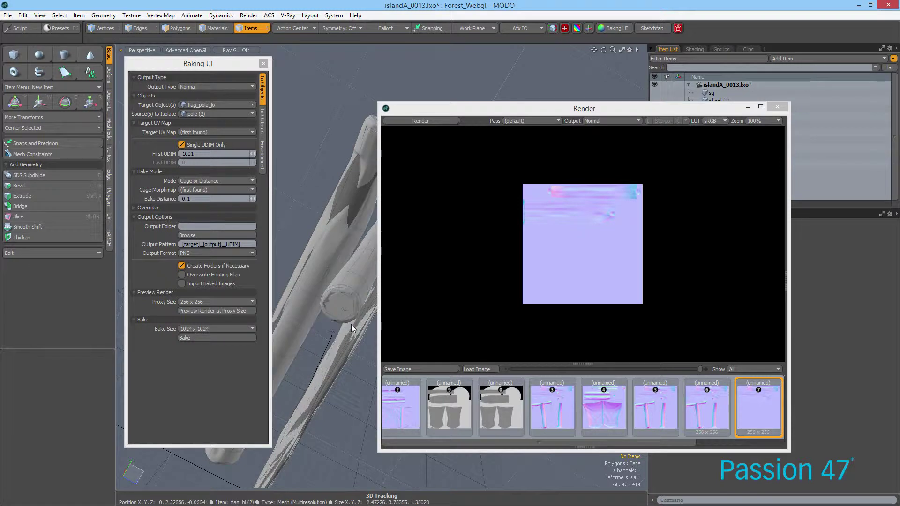
left_click_drag(436, 109, 495, 108)
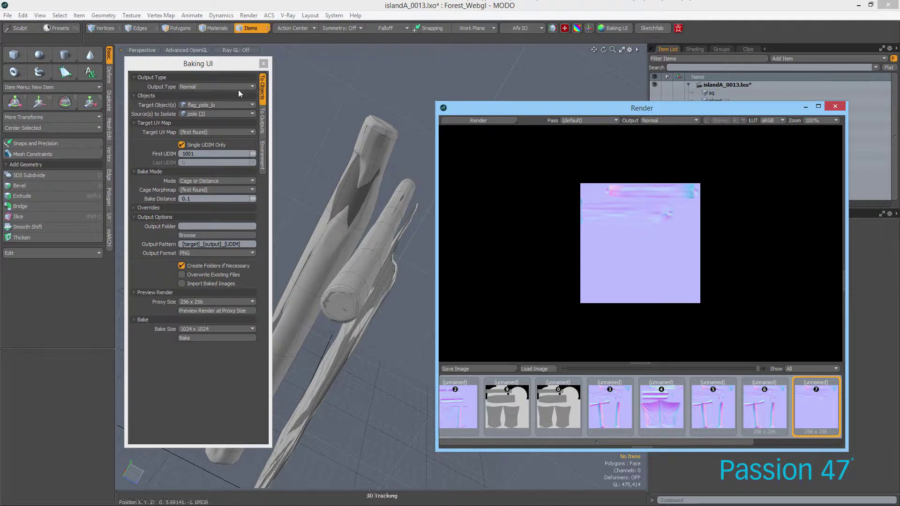
left_click_drag(264, 65, 237, 62)
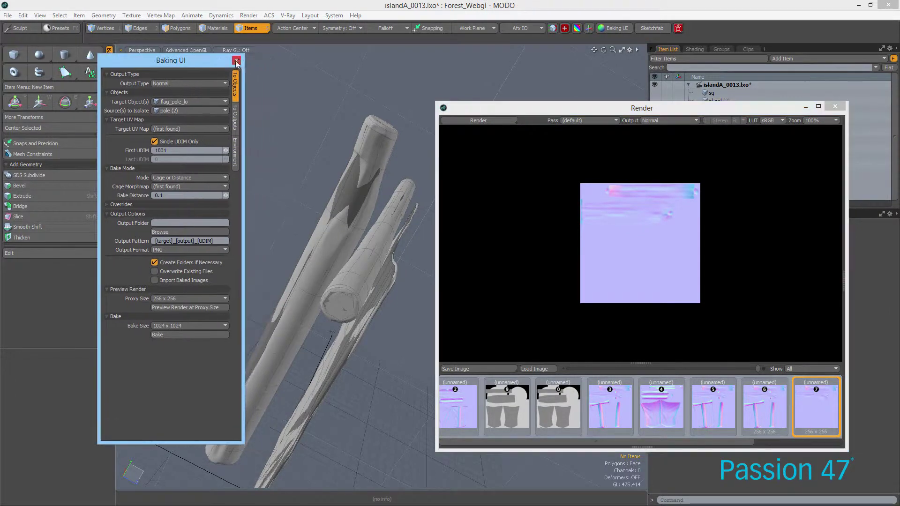
left_click(241, 61)
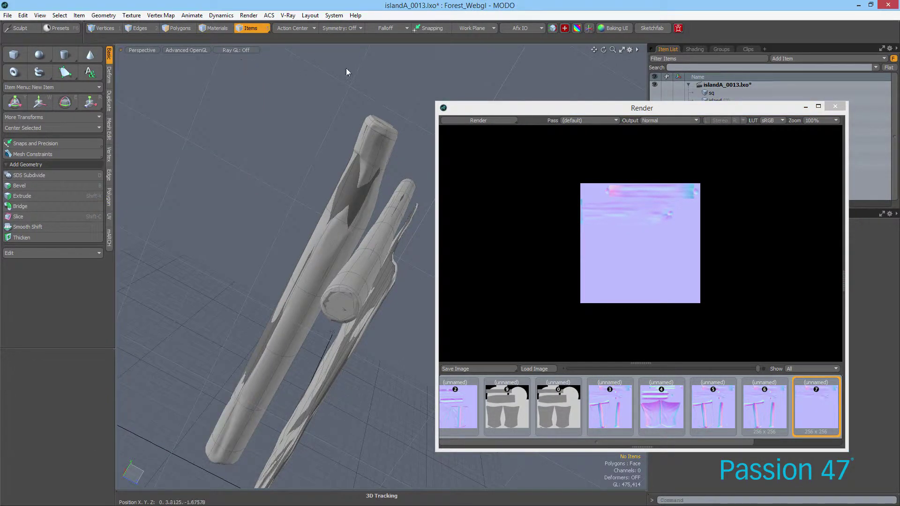
left_click(835, 108)
Step: Hide the flag_pole group's contents and show only its high-poly flag_hi and pole meshes again
left_click_drag(482, 127, 473, 178, "alt")
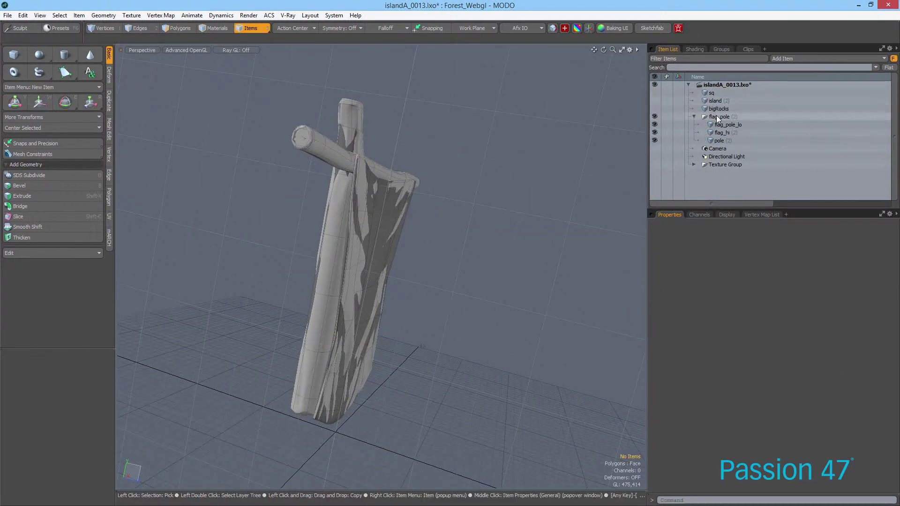
left_click(719, 117)
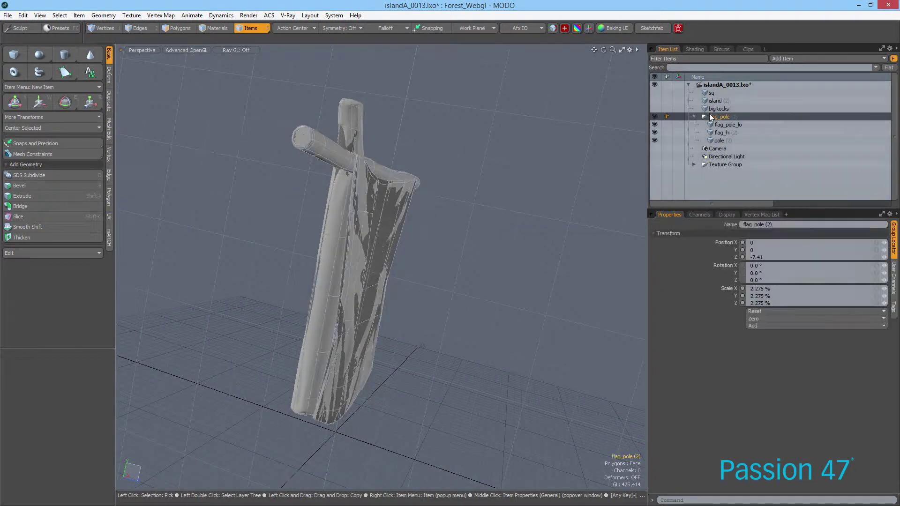
left_click(655, 117)
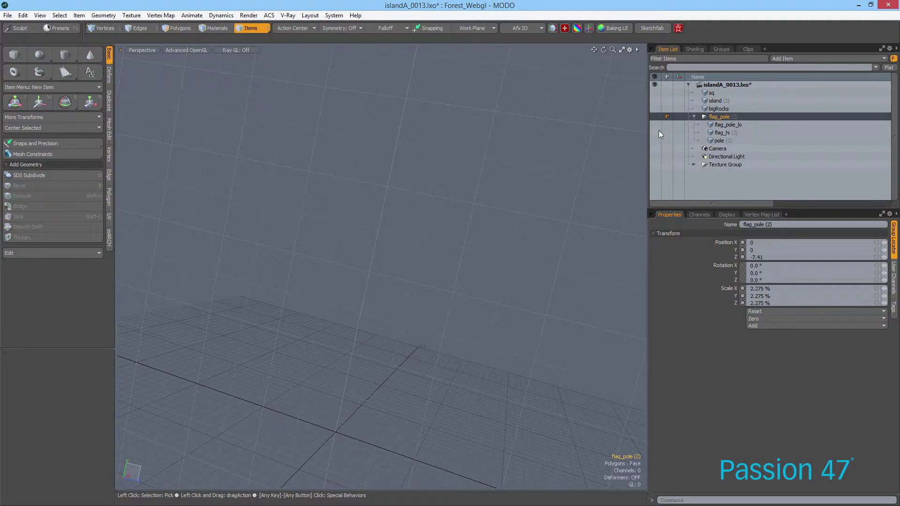
left_click(724, 132)
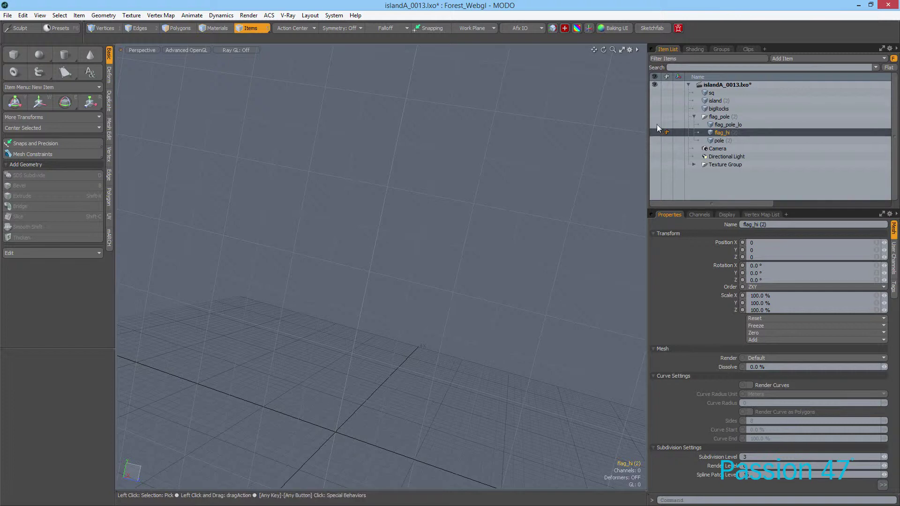
left_click(655, 117)
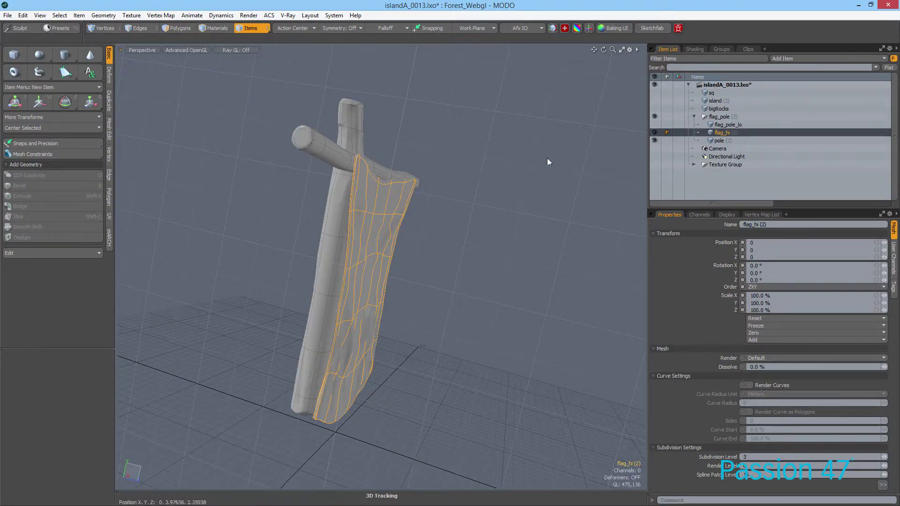
Step: Inspect the sculpted cloth folds up close, and select the flag_hi mesh and switch to the Paint layout
left_click_drag(548, 159, 377, 189, "alt")
left_click(387, 137)
left_click_drag(387, 136, 286, 150, "alt")
left_click_drag(286, 150, 341, 177, "alt+shift")
left_click_drag(341, 178, 384, 189, "ctrl+alt")
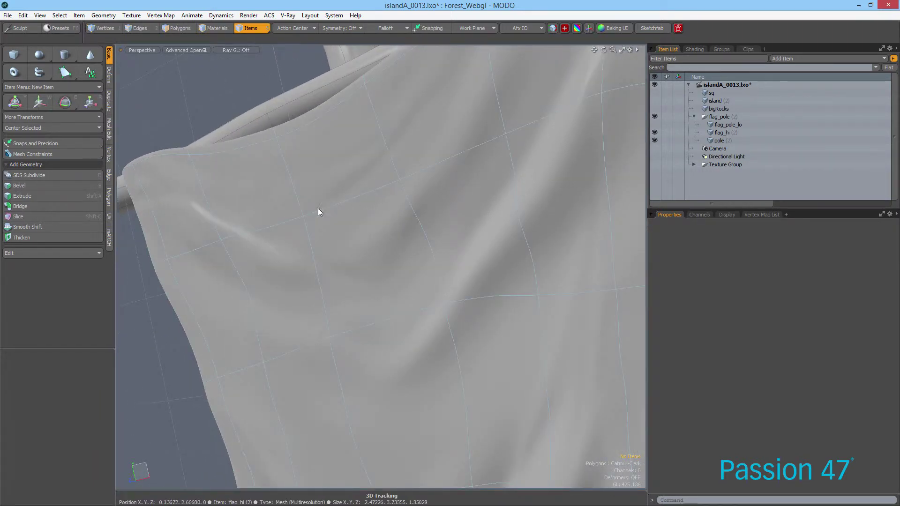
scroll(273, 224, "down", 6)
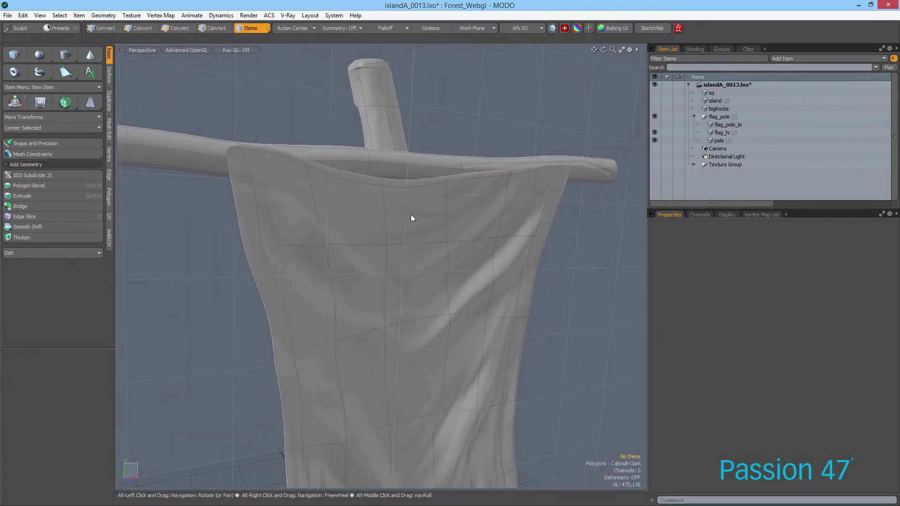
left_click(412, 218)
key("ctrl+Tab")
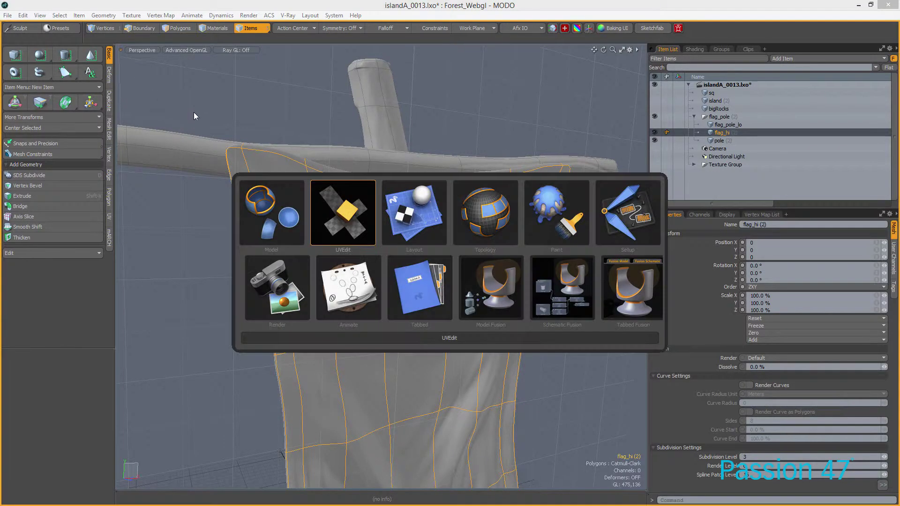
left_click(547, 216)
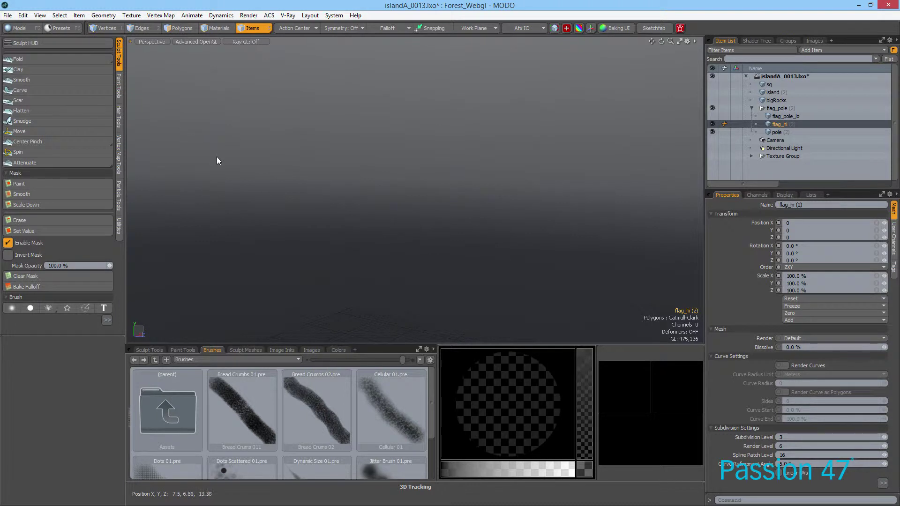
Step: Activate the Clay sculpting tool on the flag_hi mesh to bring up its multiresolution controls
key("shift+a")
left_click_drag(398, 176, 343, 200, "alt")
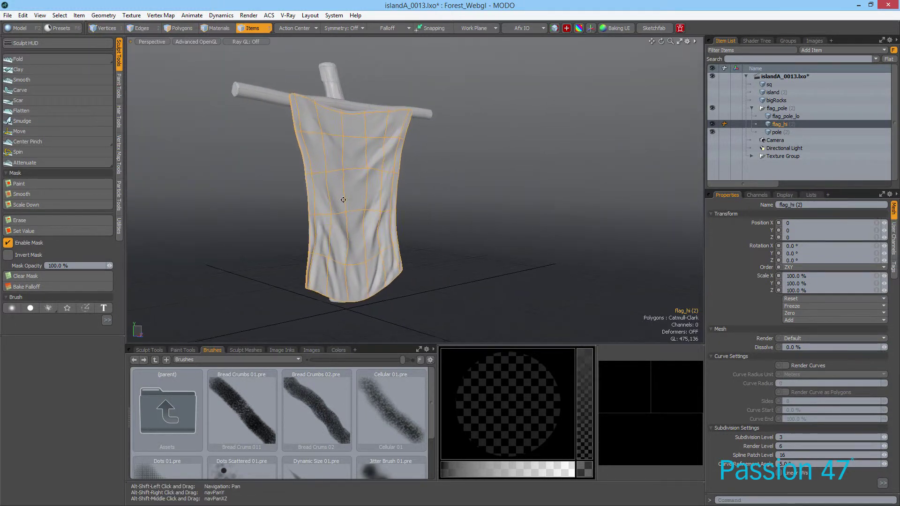
left_click(60, 71)
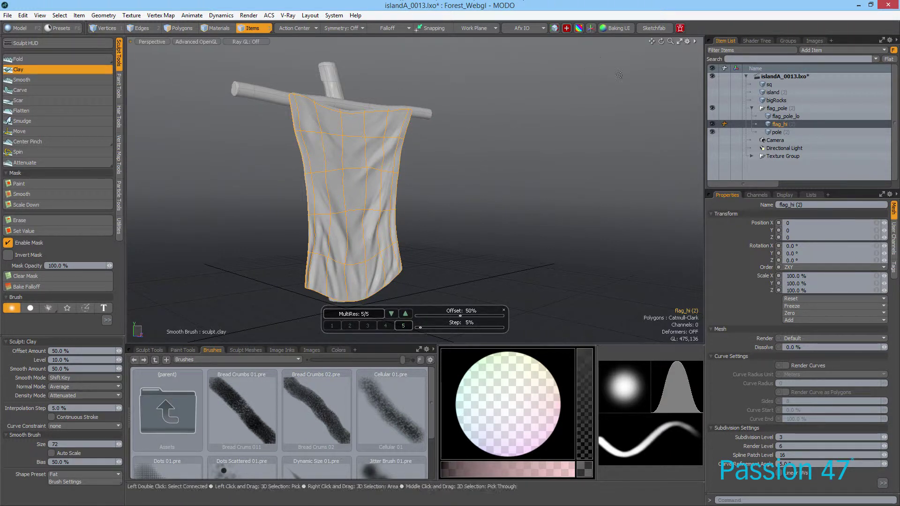
Step: Duplicate the flag_pole group with its whole hierarchy and expand the copy in the item list
left_click(776, 108)
right_click(777, 109)
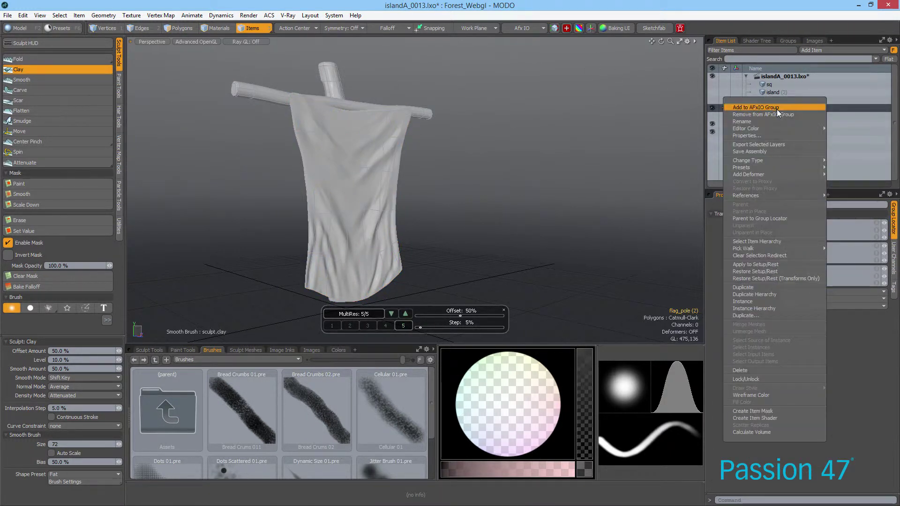
left_click(778, 293)
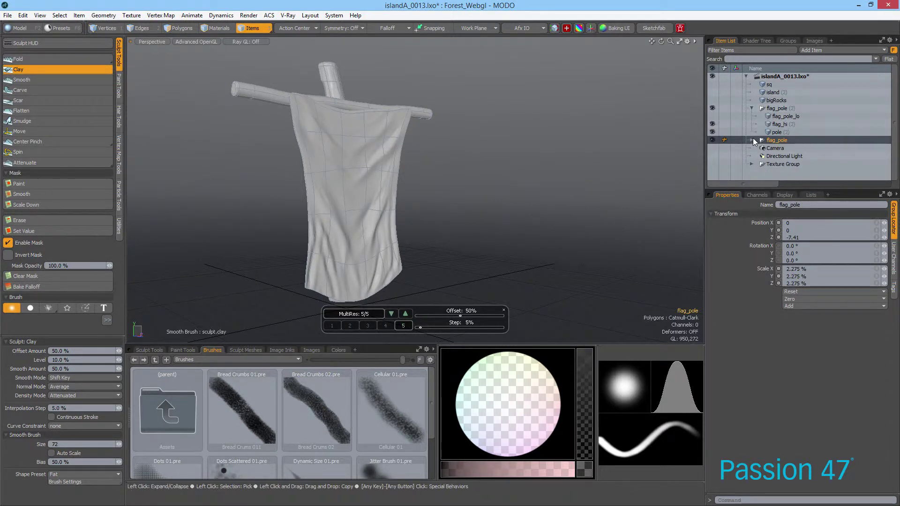
left_click(752, 140)
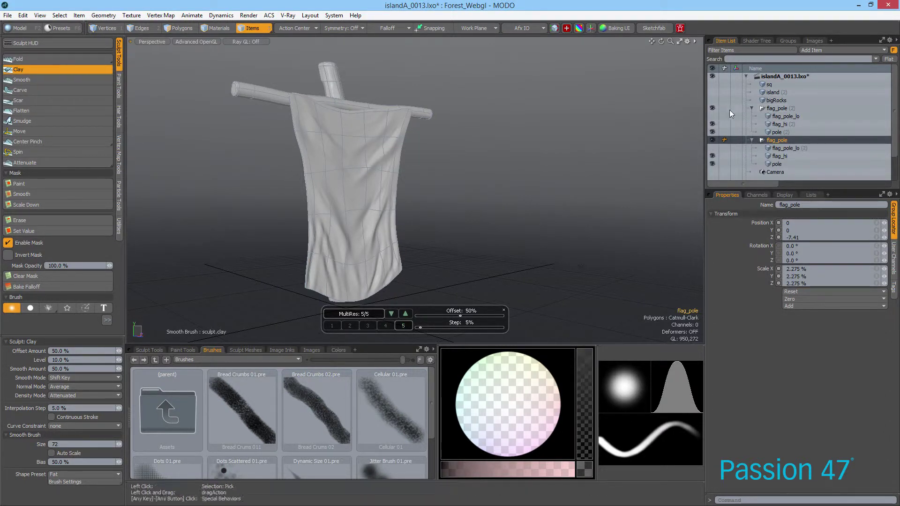
Step: Hide the original flag_pole group and select the copied flag_hi and pole meshes together
left_click(784, 155)
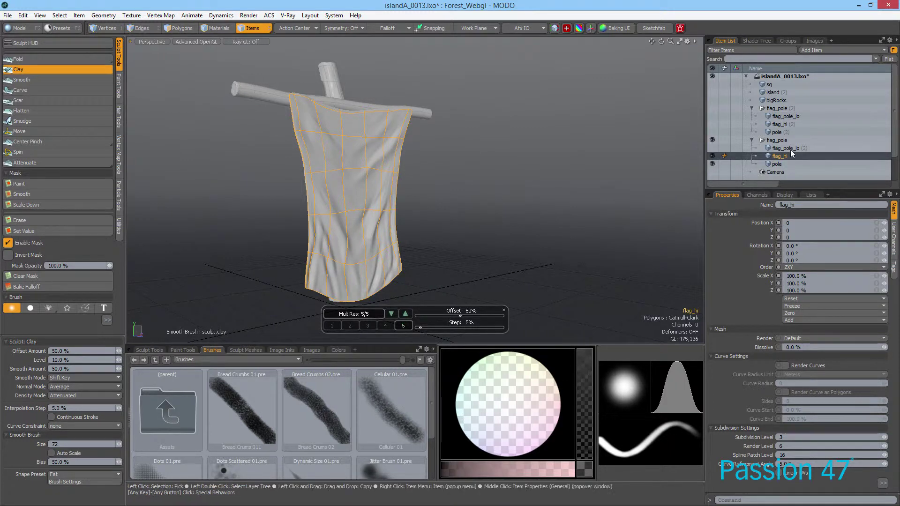
left_click(782, 163, "shift")
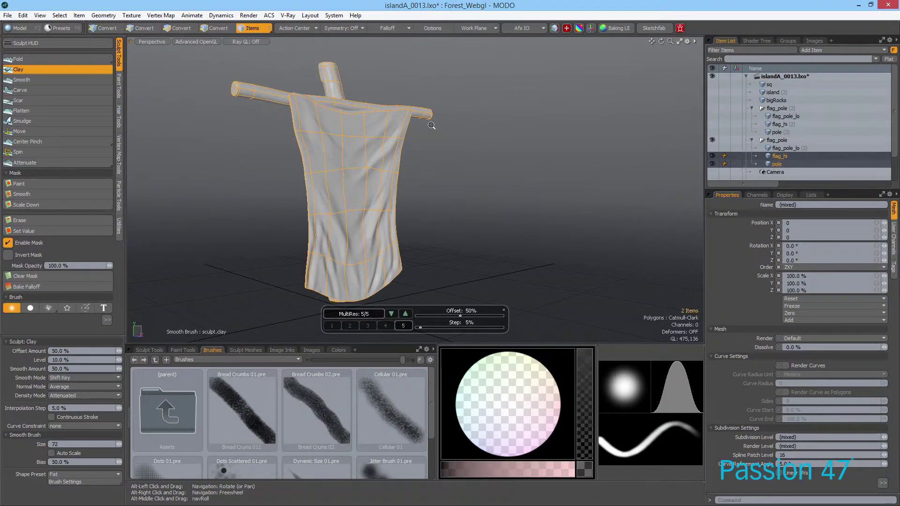
left_click_drag(431, 125, 426, 155, "ctrl+alt")
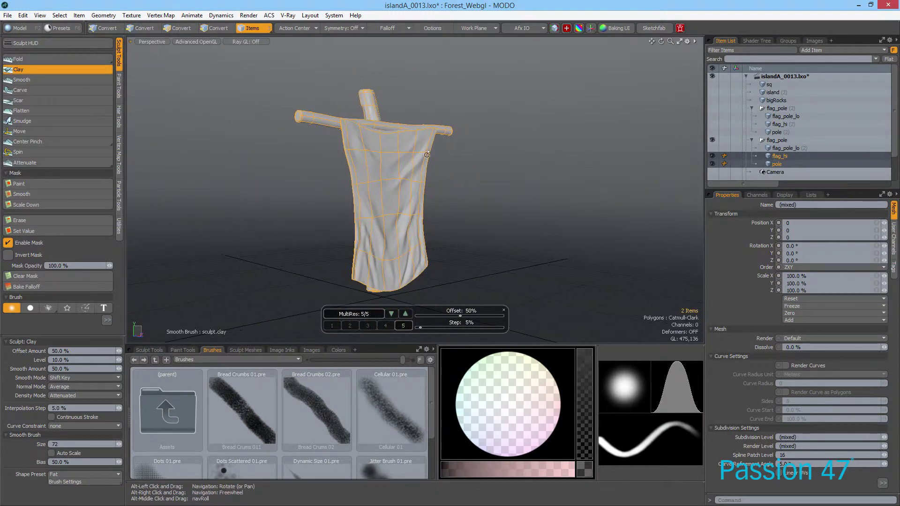
Step: Try merging the copied flag_hi and pole meshes into a single mesh, and undo the merge
right_click(782, 159)
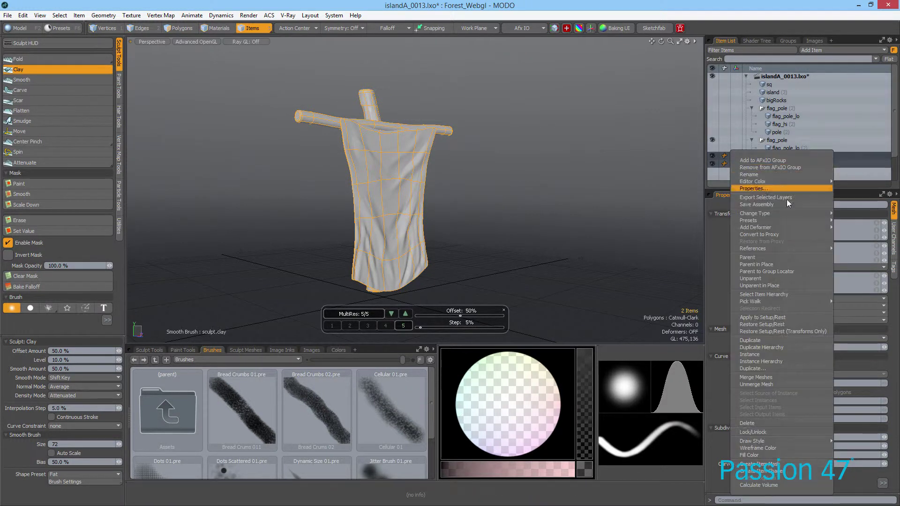
mouse_move(770, 303)
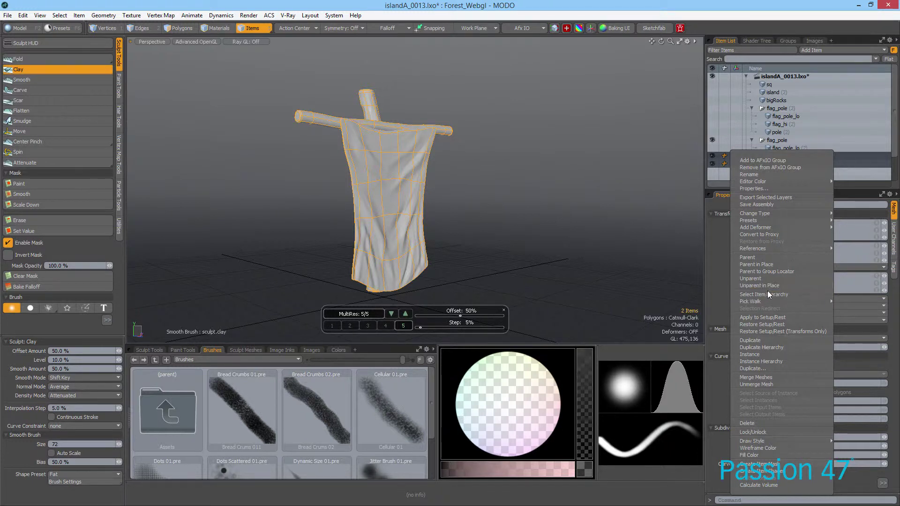
left_click(777, 377)
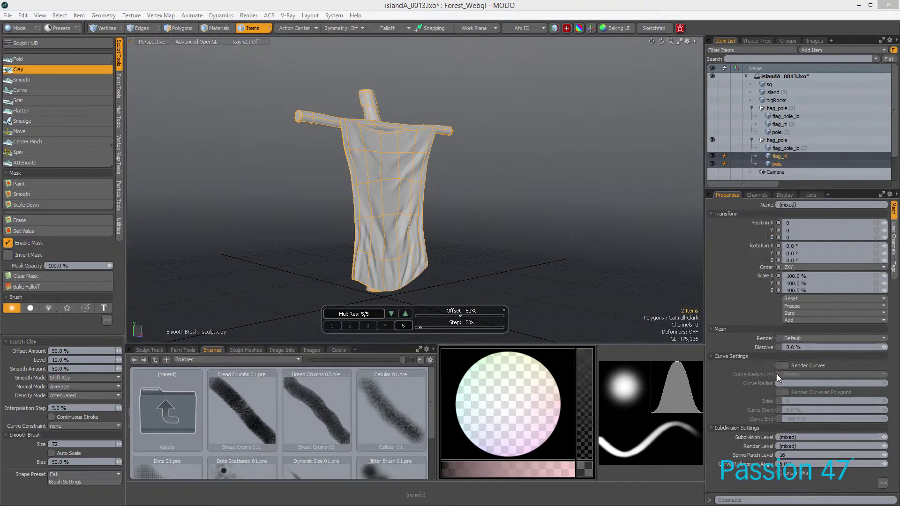
left_click(736, 258)
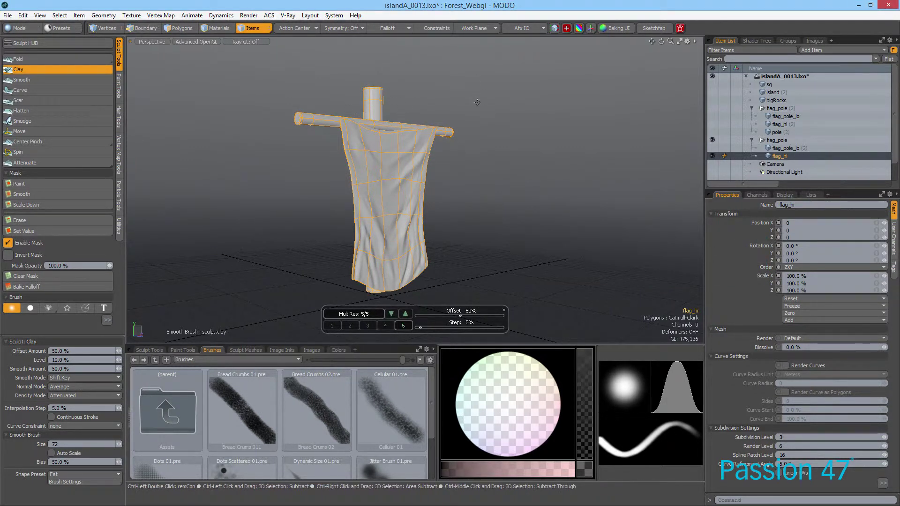
key("ctrl+z")
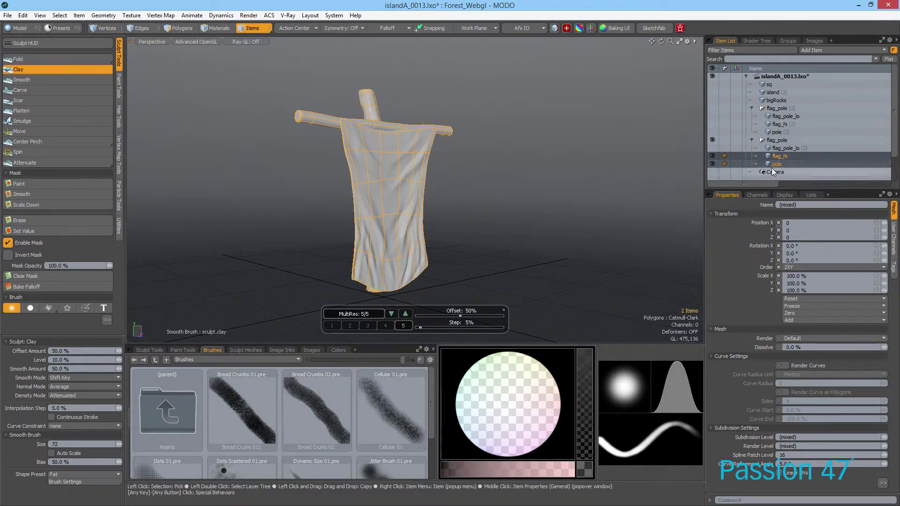
Step: Freeze the copied flag_hi and pole meshes into polygons with displacement, deformation and tessellation included, and drop the Clay tool
left_click(107, 16)
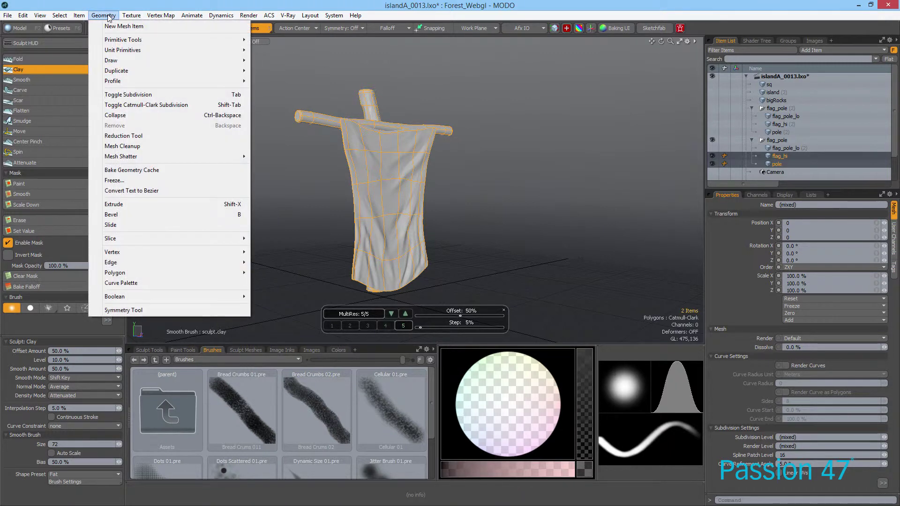
left_click(143, 181)
left_click_drag(649, 216, 567, 174)
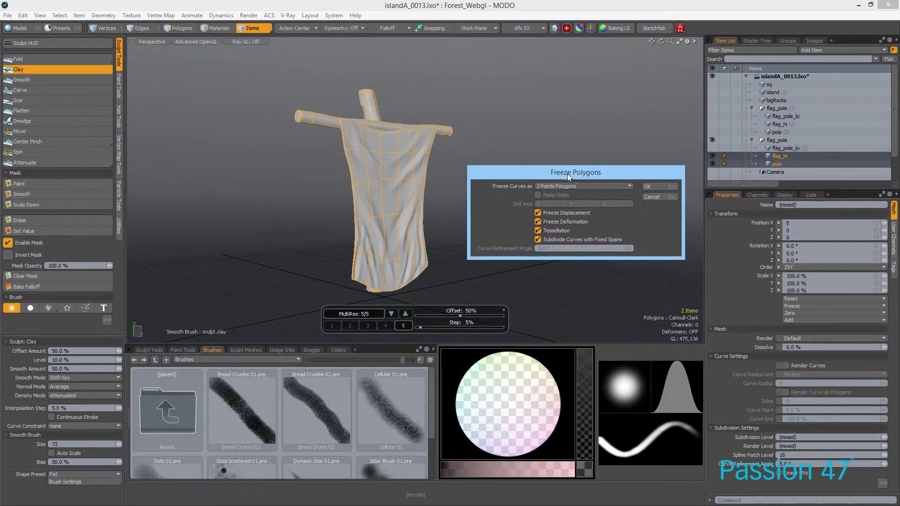
left_click(653, 187)
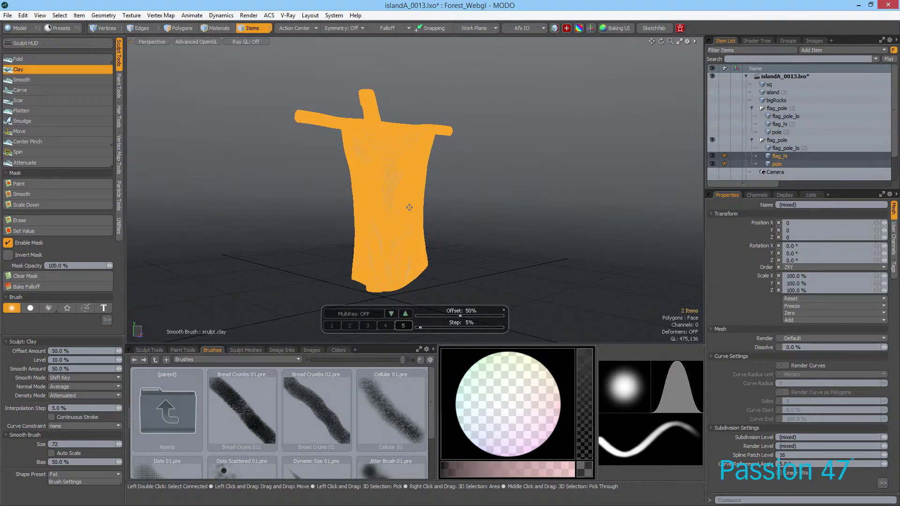
key("q")
left_click(442, 163)
left_click_drag(415, 163, 432, 152, "ctrl+alt")
left_click_drag(513, 219, 356, 156, "alt")
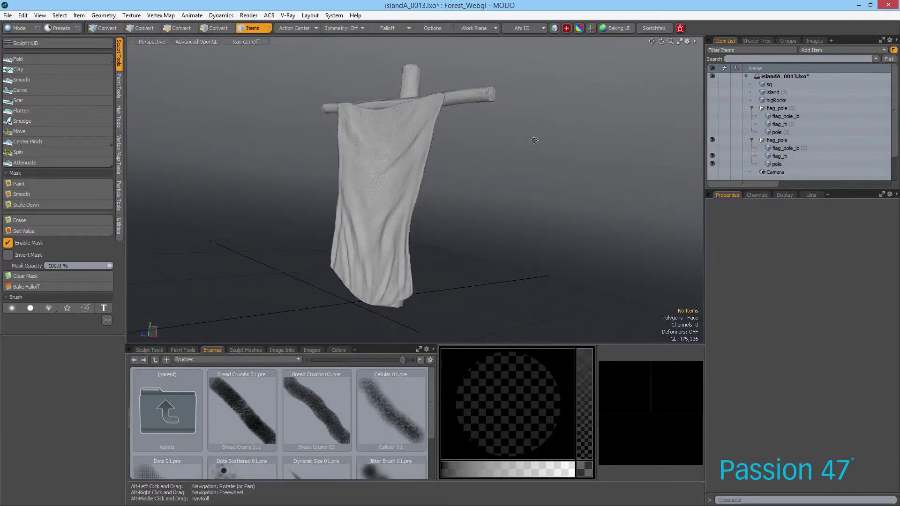
Step: Merge the frozen flag_hi and pole copies into a single mesh
left_click(778, 157)
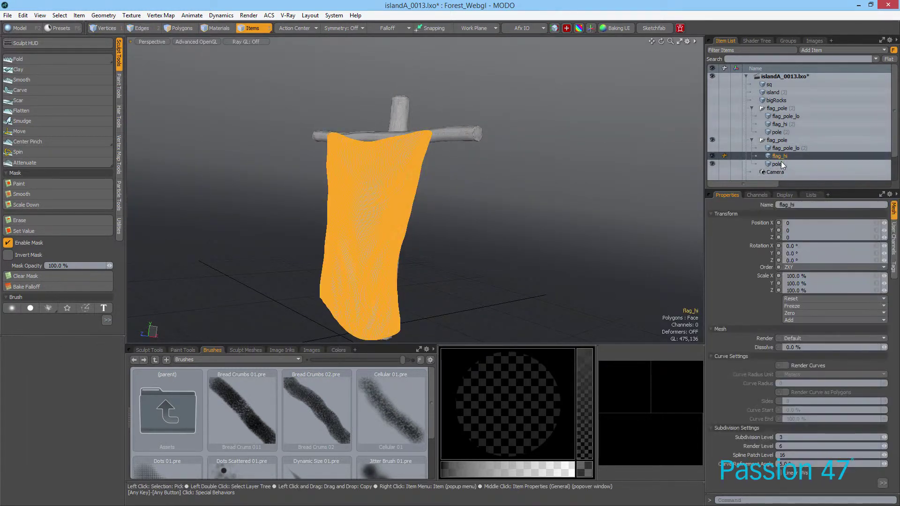
left_click(781, 164, "shift")
left_click_drag(520, 169, 554, 168, "ctrl+alt")
right_click(784, 158)
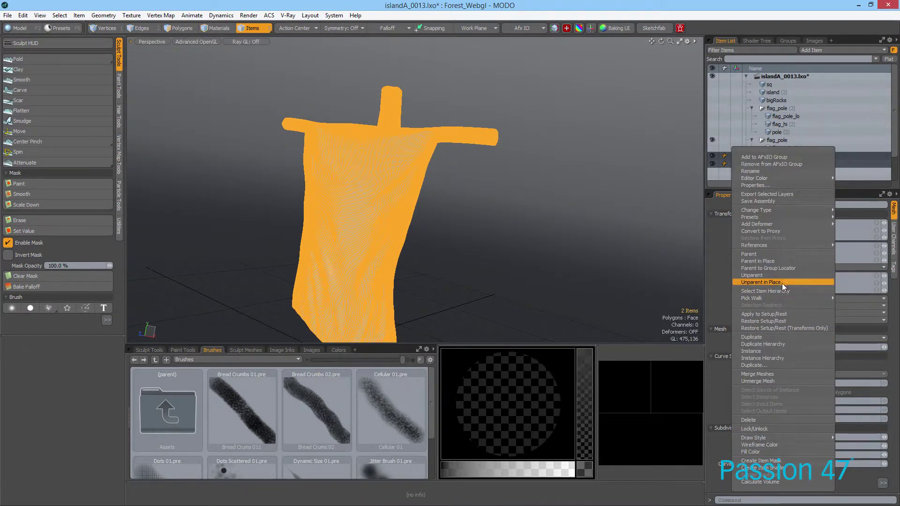
left_click(784, 373)
left_click(665, 211)
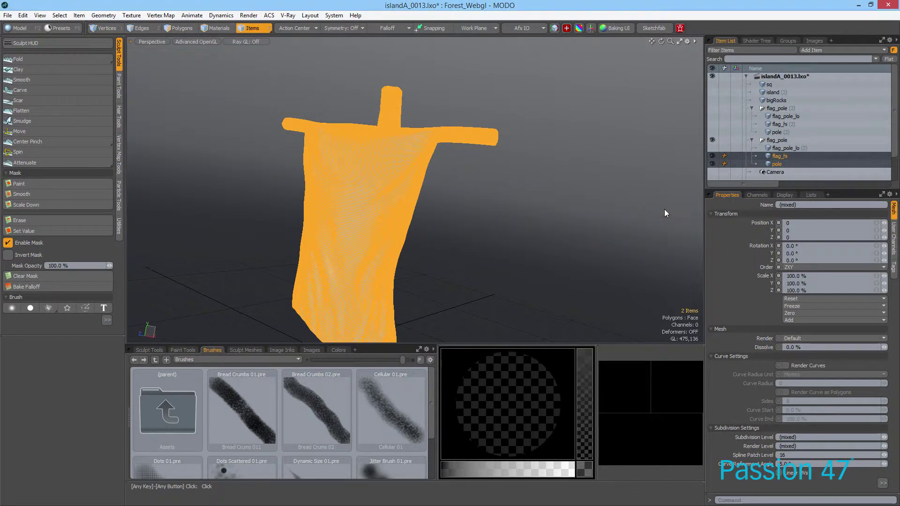
Step: Examine the merged high-poly mesh from several angles to check that the flag, crossbar and pole form one item
left_click(456, 110)
left_click_drag(433, 151, 398, 131, "alt")
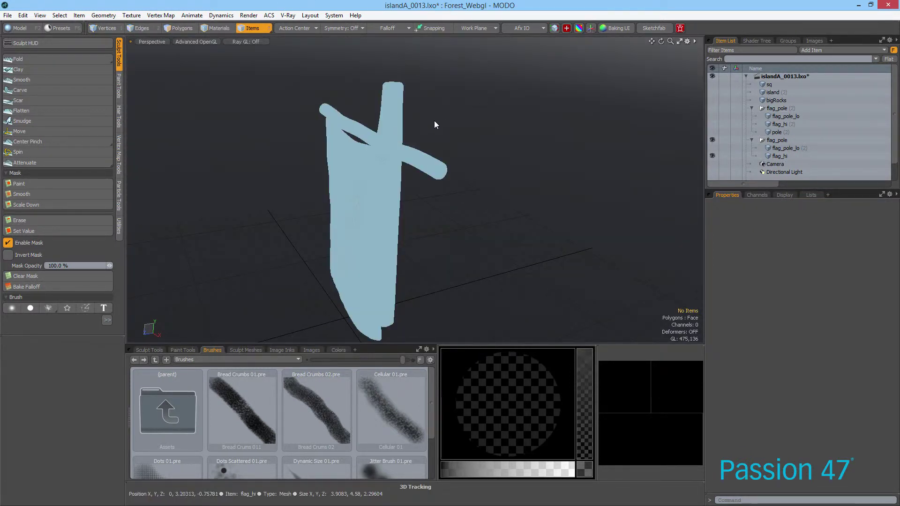
left_click(436, 170)
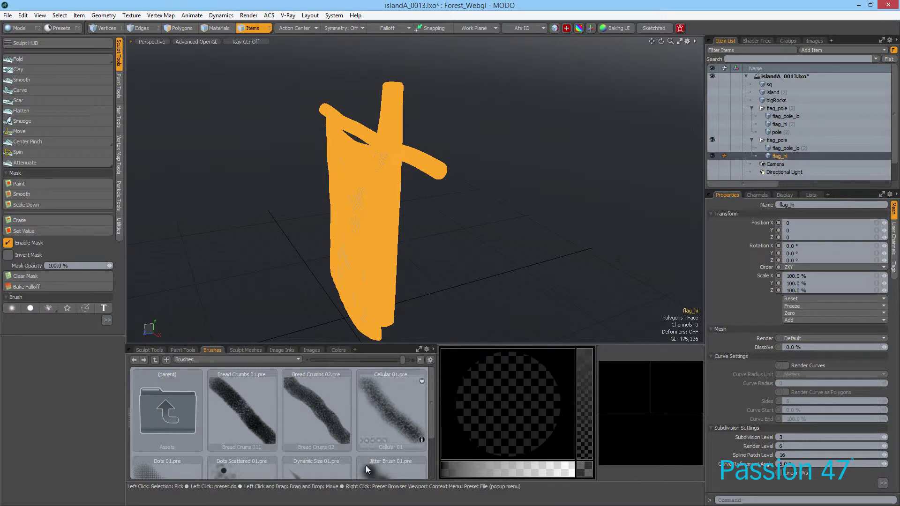
left_click(503, 214)
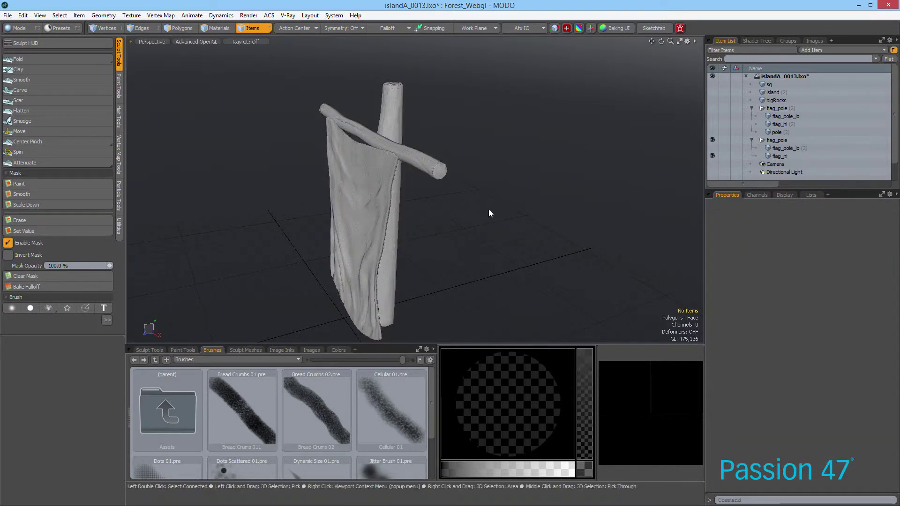
left_click_drag(500, 203, 565, 167, "alt")
left_click_drag(565, 168, 483, 137, "alt+shift")
left_click_drag(483, 137, 434, 185, "alt")
left_click_drag(434, 185, 412, 243, "alt+shift")
left_click_drag(412, 243, 364, 148, "alt")
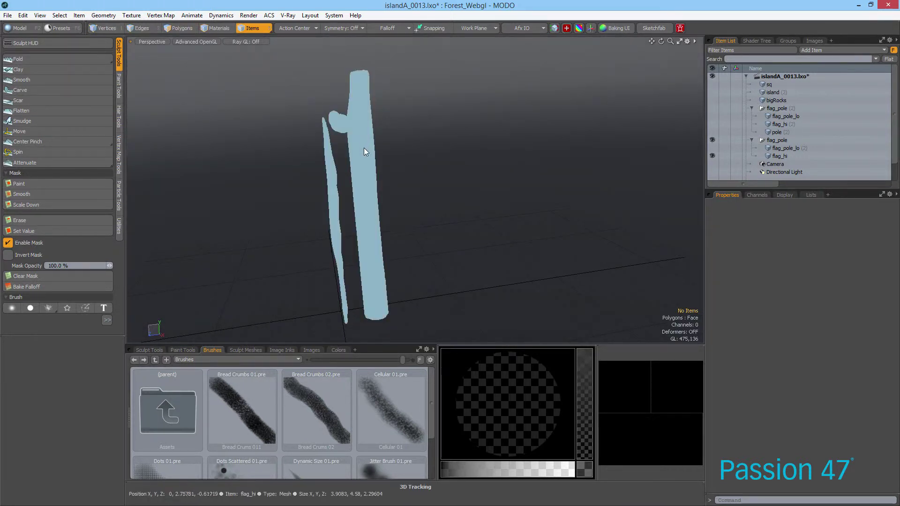
left_click(410, 218)
left_click_drag(410, 218, 536, 209, "alt")
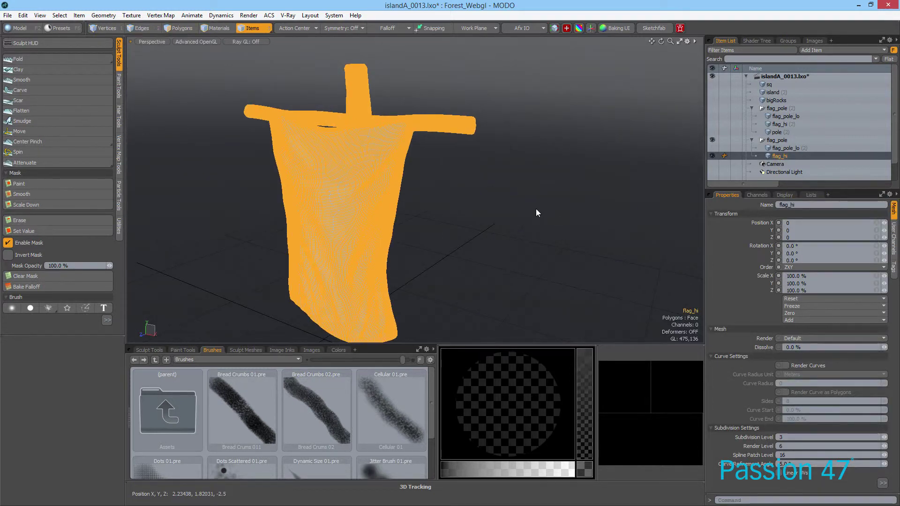
left_click(536, 209)
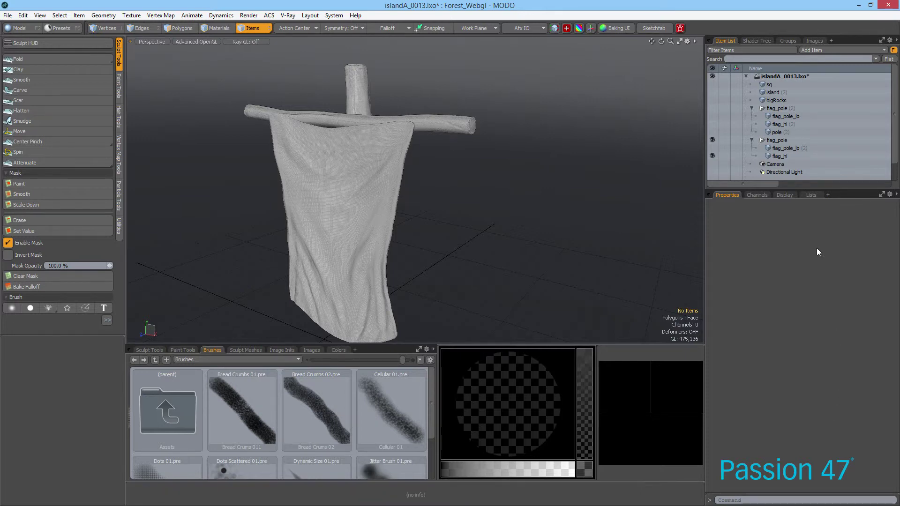
left_click(382, 122)
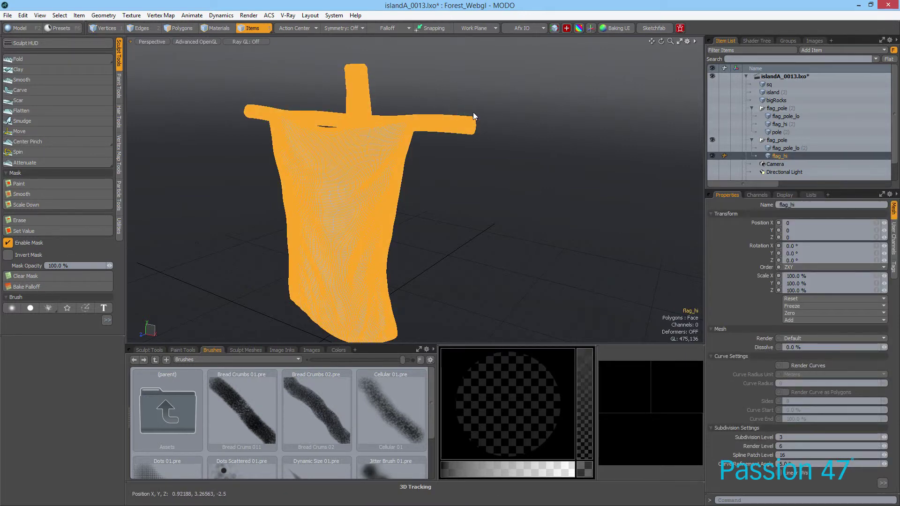
Step: Collapse and hide the duplicate flag_pole group, and show the original flag_pole group again
left_click(763, 141)
left_click(769, 109)
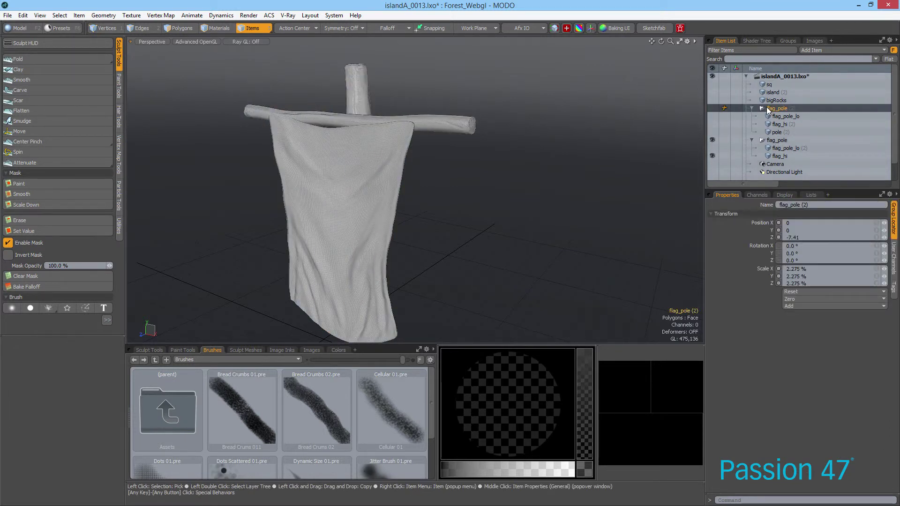
left_click(752, 139)
left_click(713, 140)
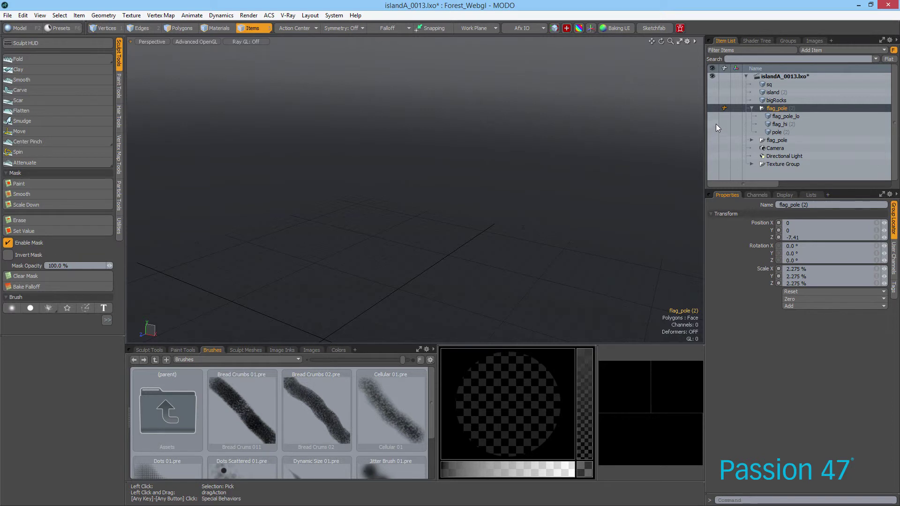
left_click(712, 108)
key("a")
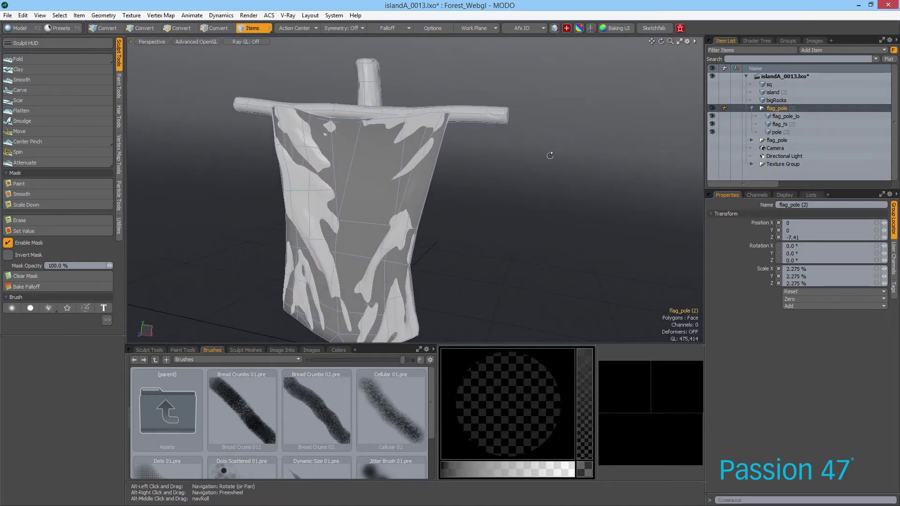